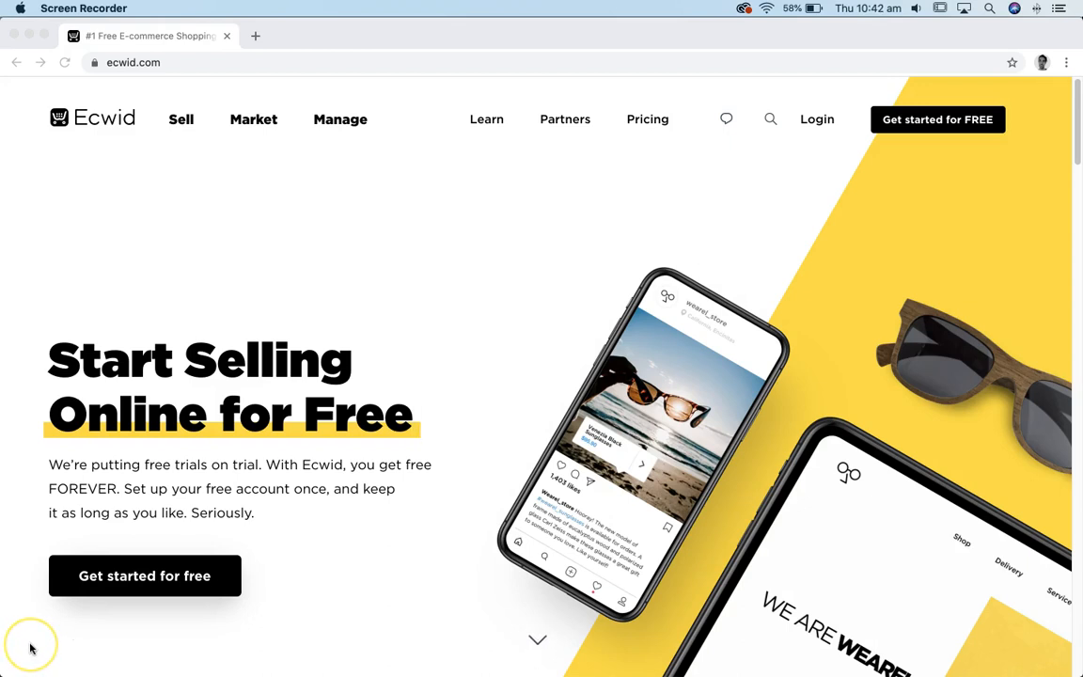
# Log in to the Ecwid store's control panel and clear all the support chat notifications
pyautogui.click(817, 123)
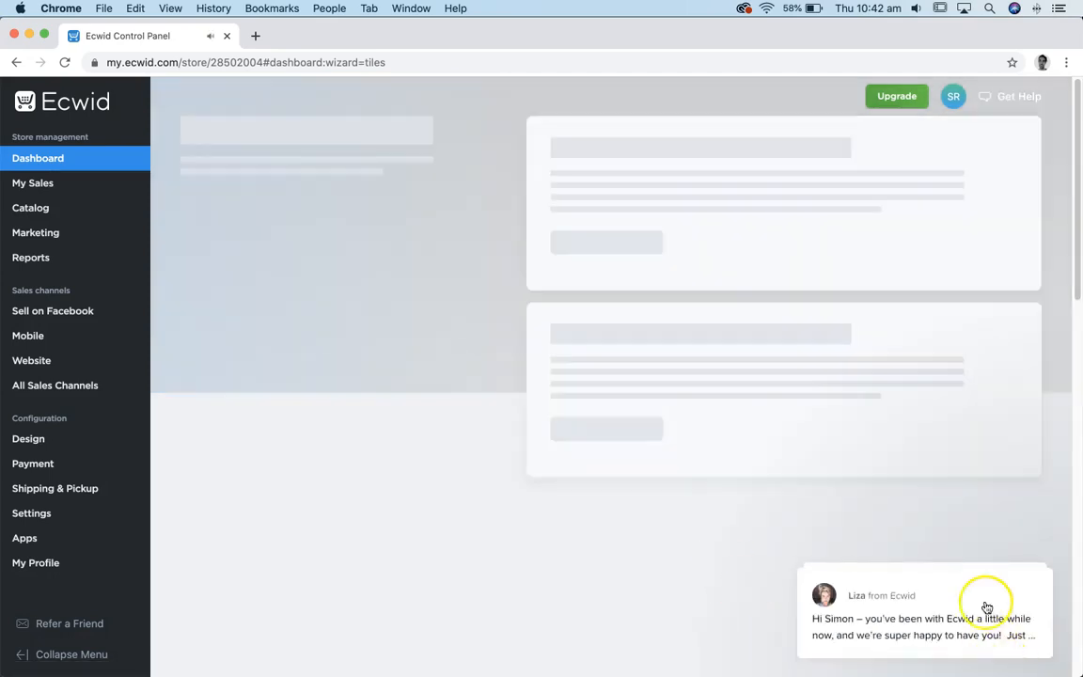
pyautogui.moveTo(979, 594)
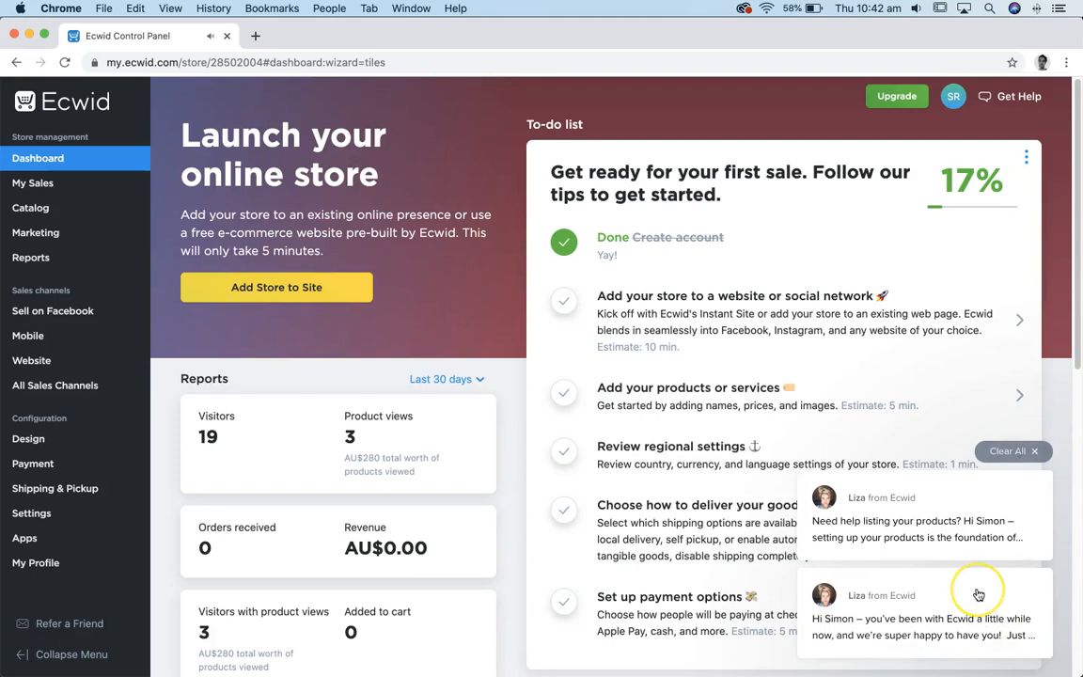
pyautogui.click(1011, 452)
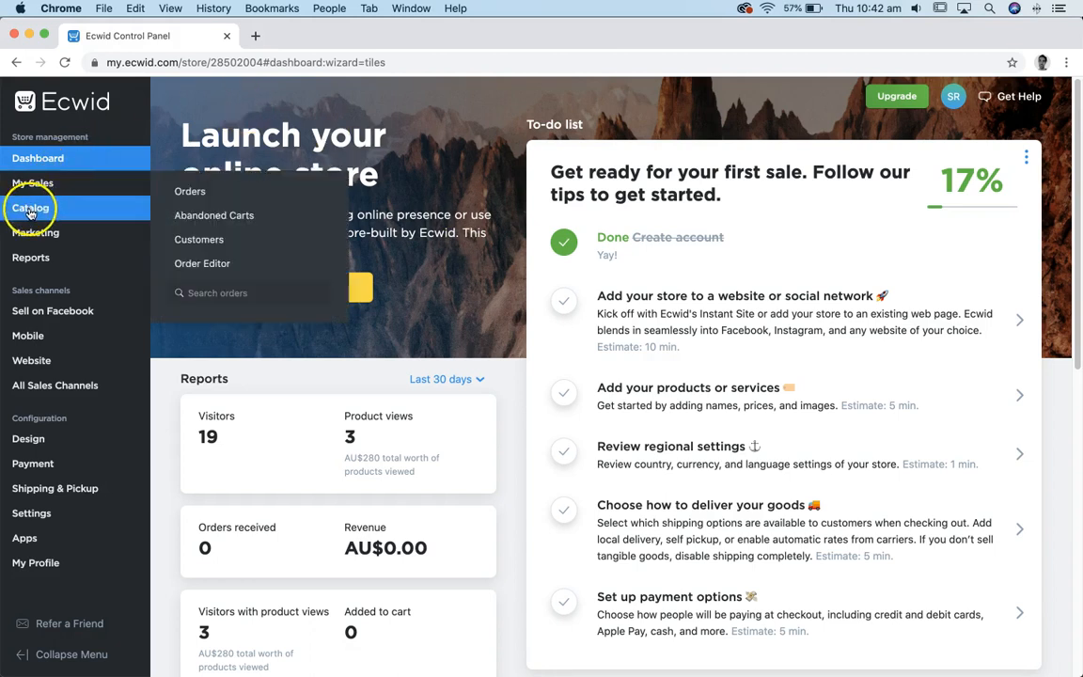
# Go to the catalog's product list and start adding a new product
pyautogui.moveTo(30, 214)
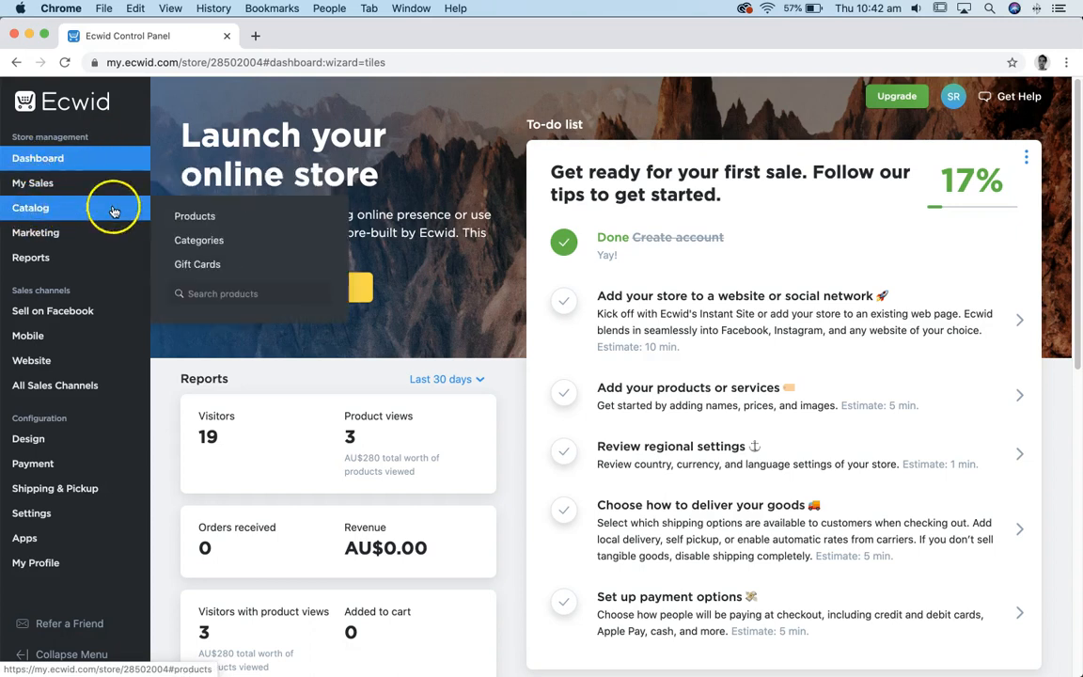
pyautogui.click(185, 217)
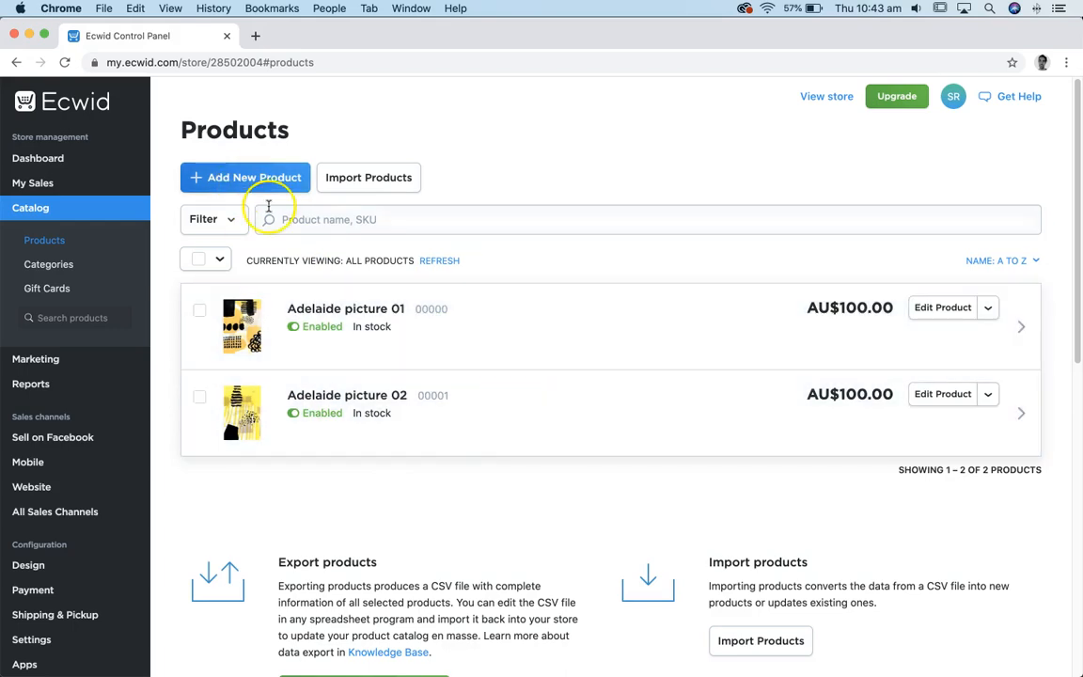
pyautogui.click(249, 182)
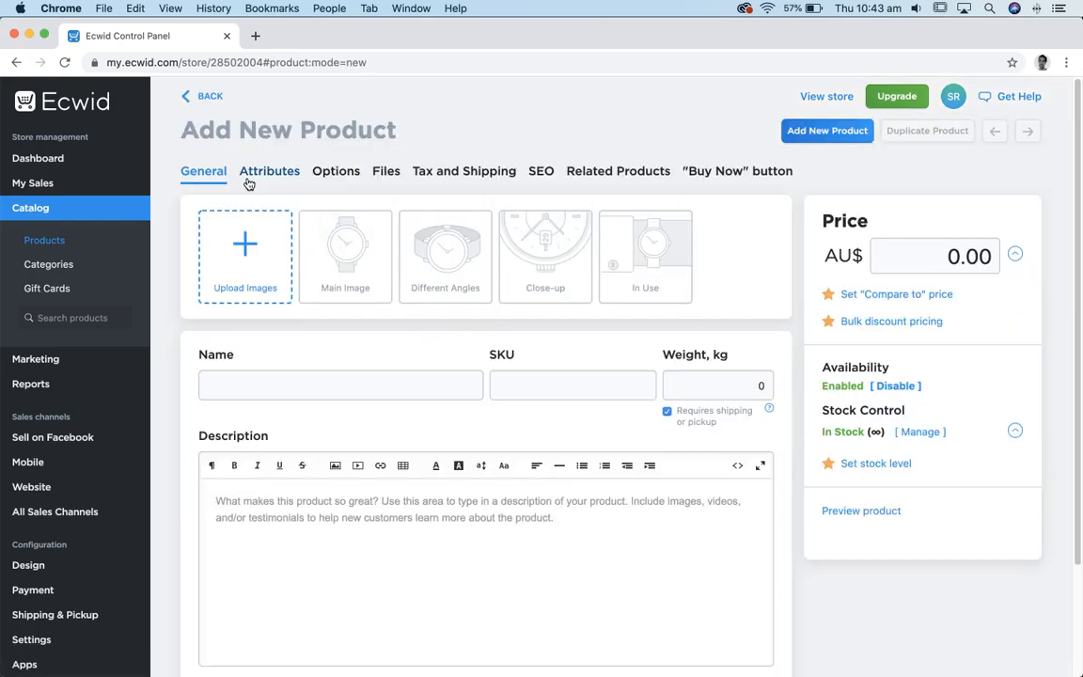
# Upload IMG_0840.jpg from the 2018 folder's Adelaide pictures > small subfolder as the new product's image
pyautogui.click(248, 268)
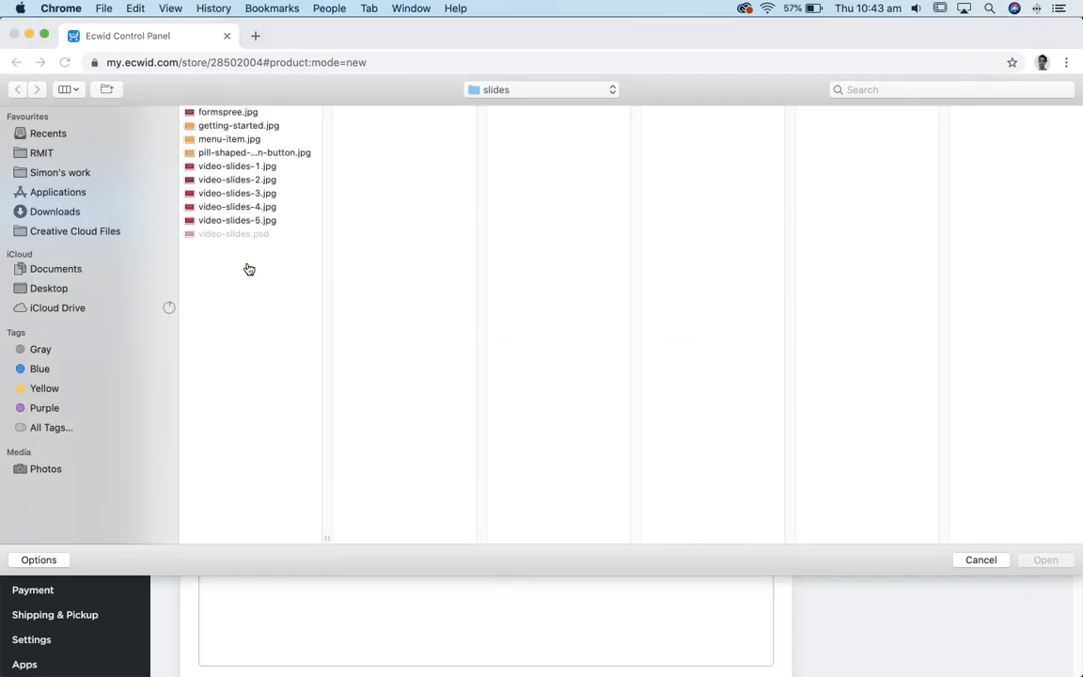
pyautogui.click(45, 153)
pyautogui.click(35, 173)
pyautogui.click(216, 125)
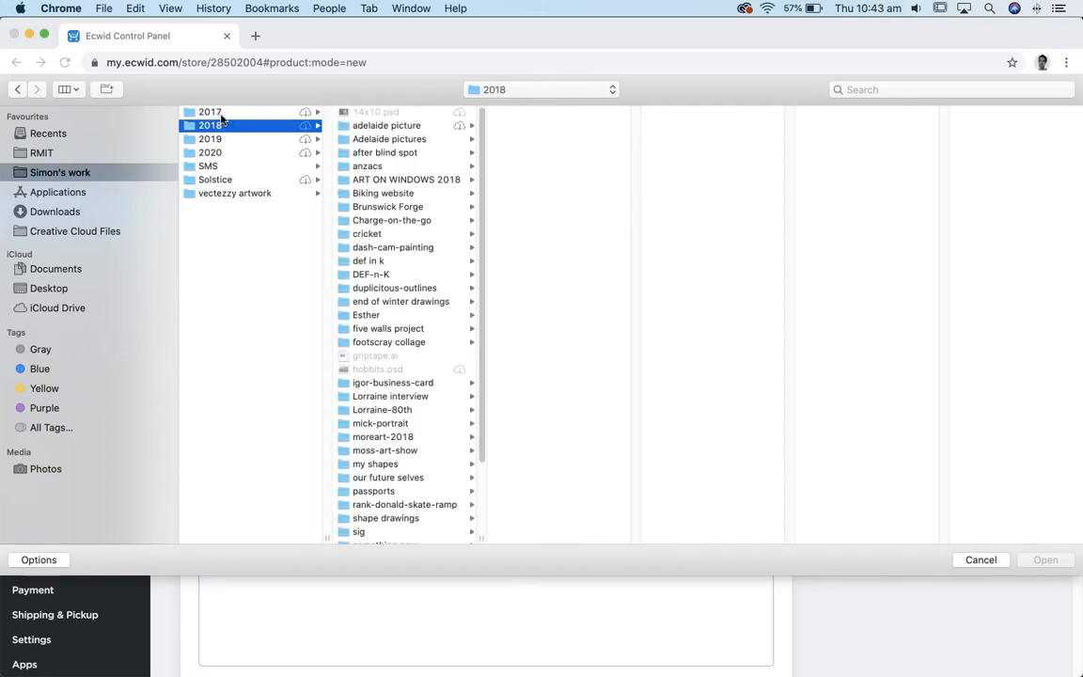
pyautogui.click(421, 140)
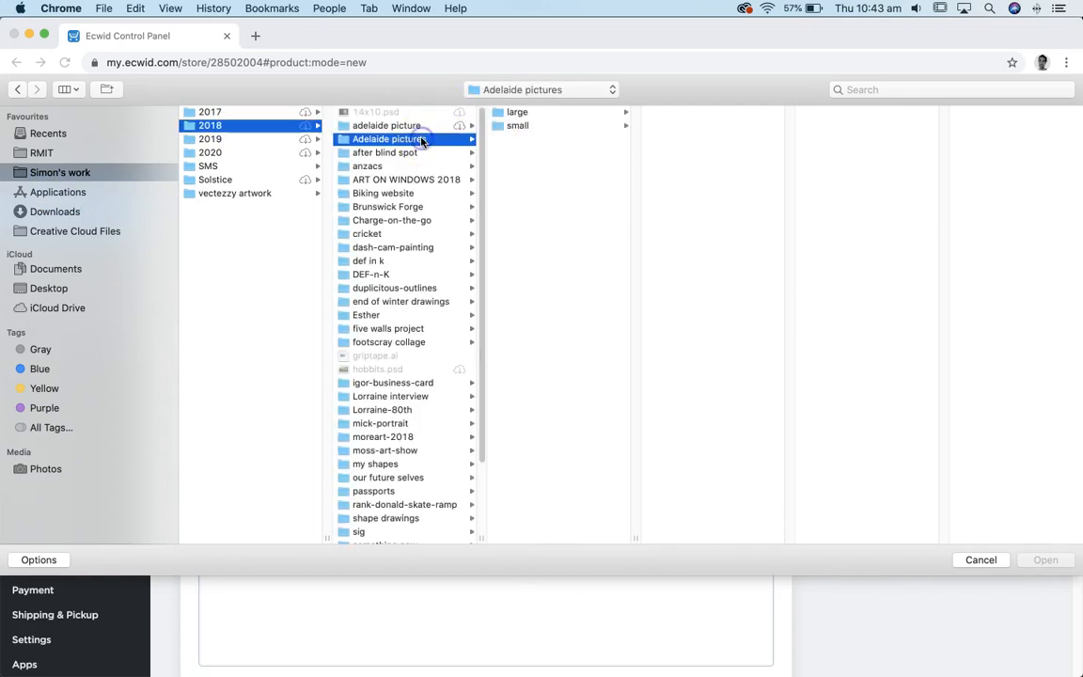
pyautogui.click(537, 126)
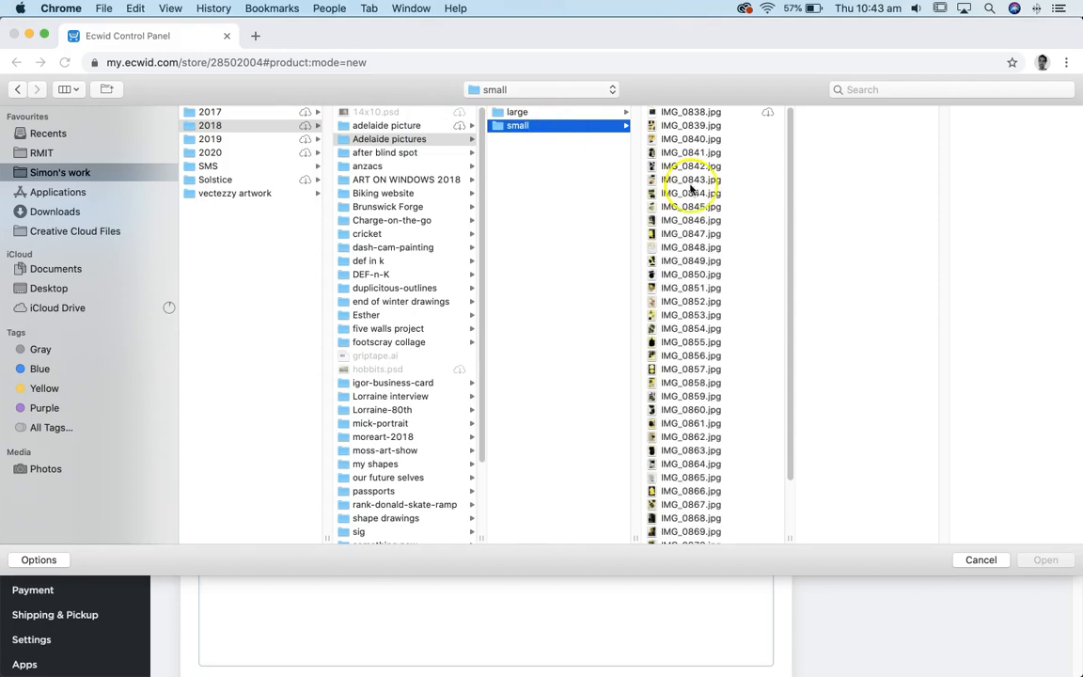
pyautogui.click(671, 372)
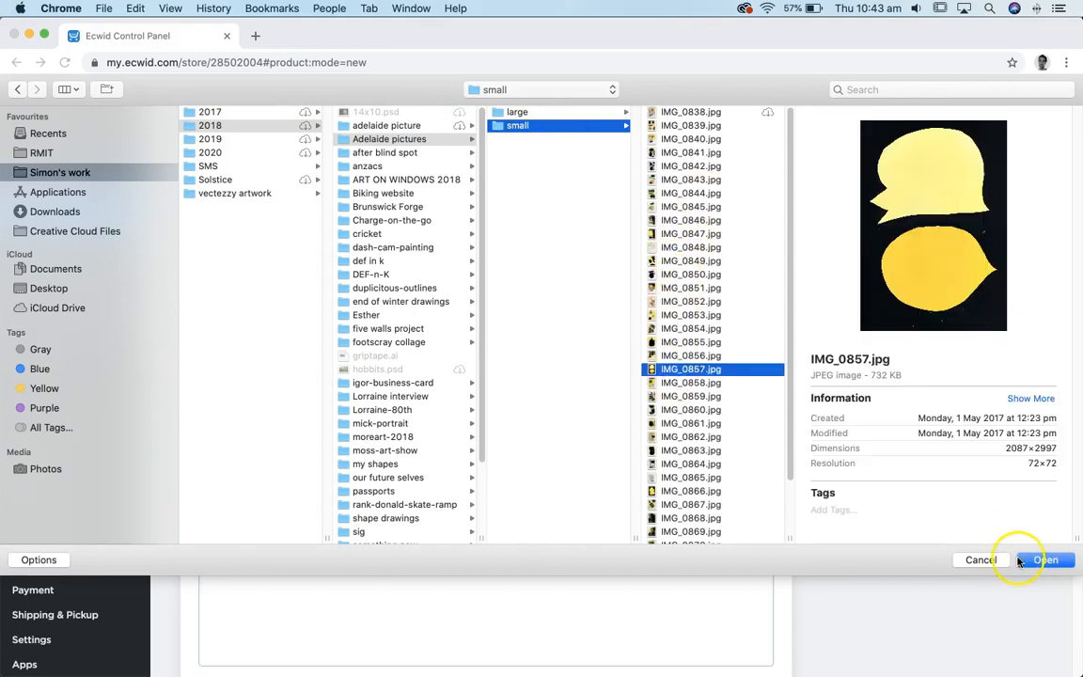
pyautogui.click(689, 464)
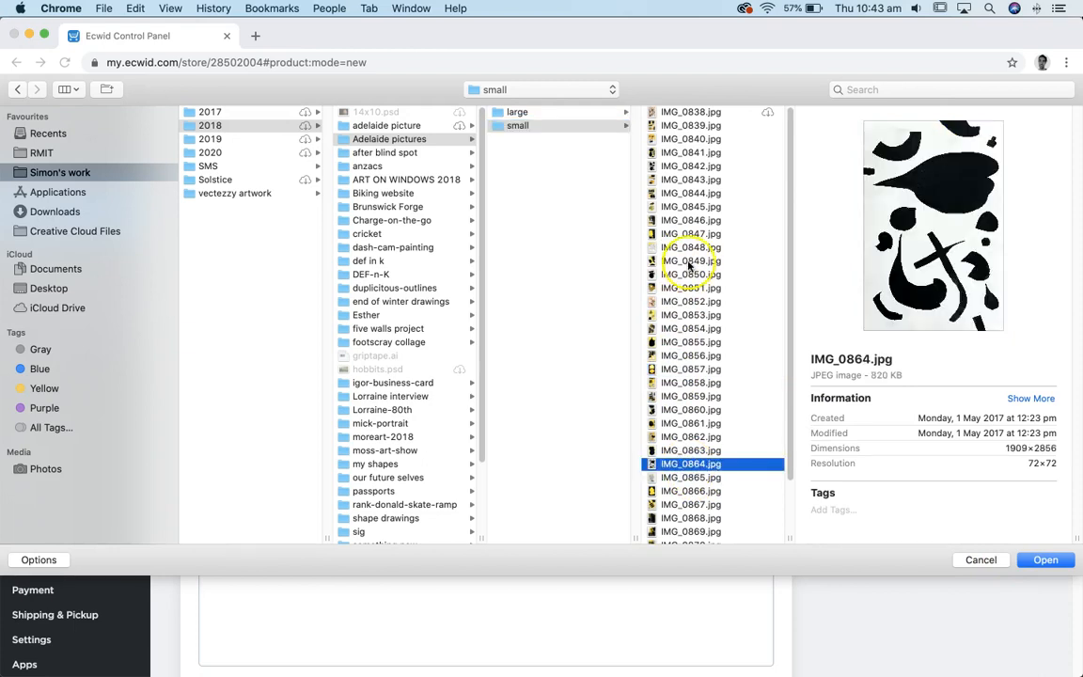
pyautogui.click(684, 165)
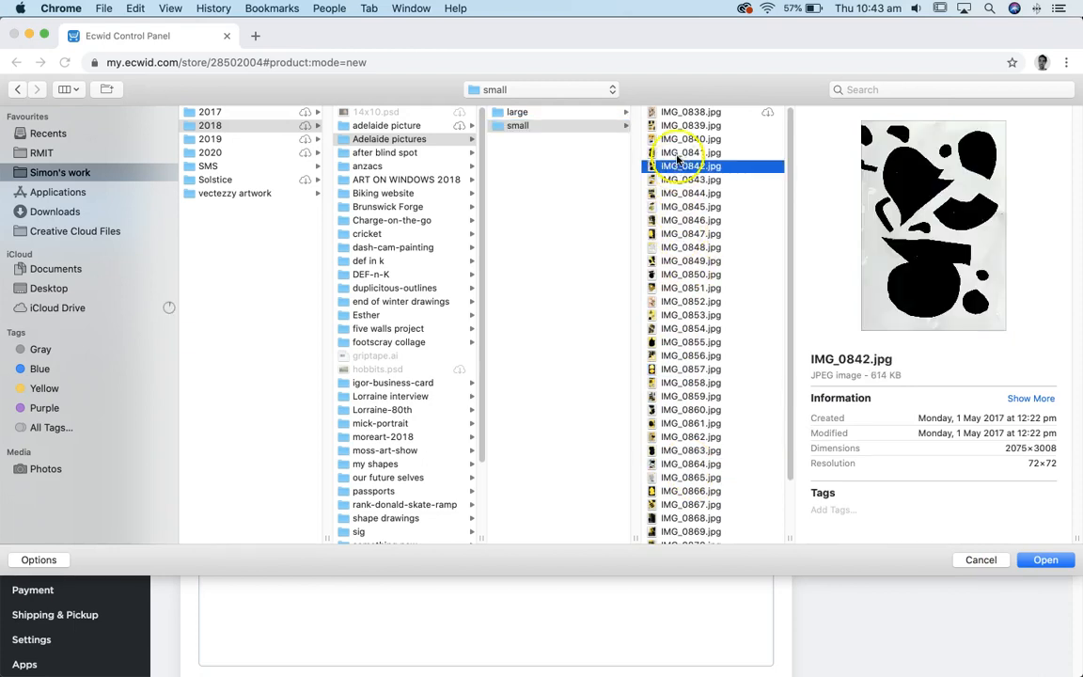
pyautogui.click(677, 140)
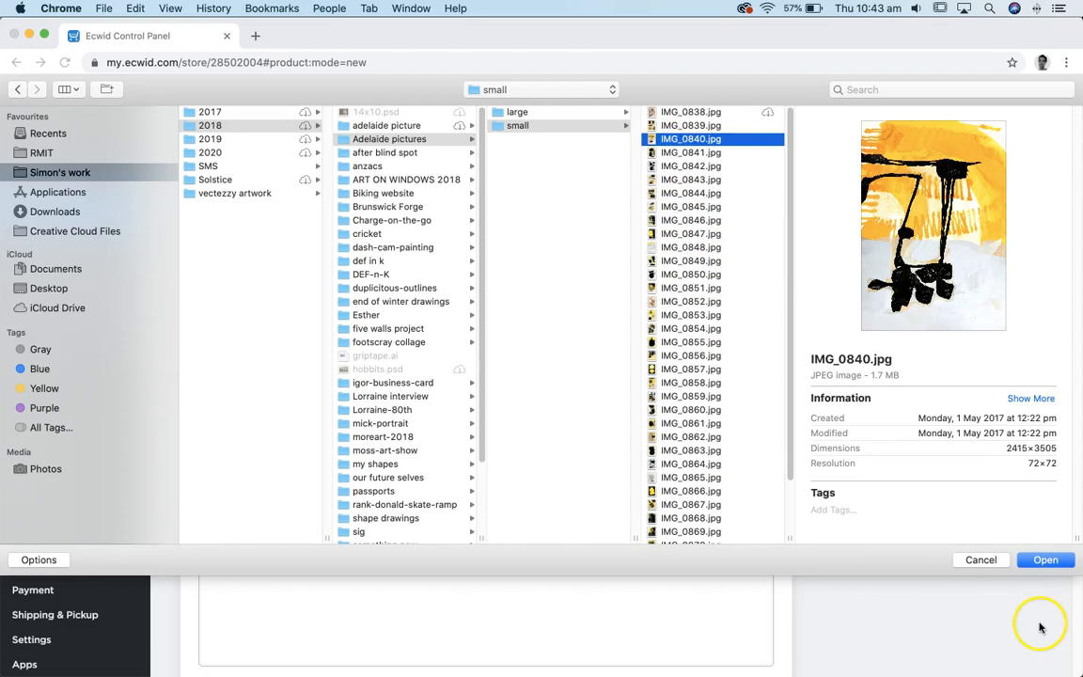
pyautogui.click(1045, 561)
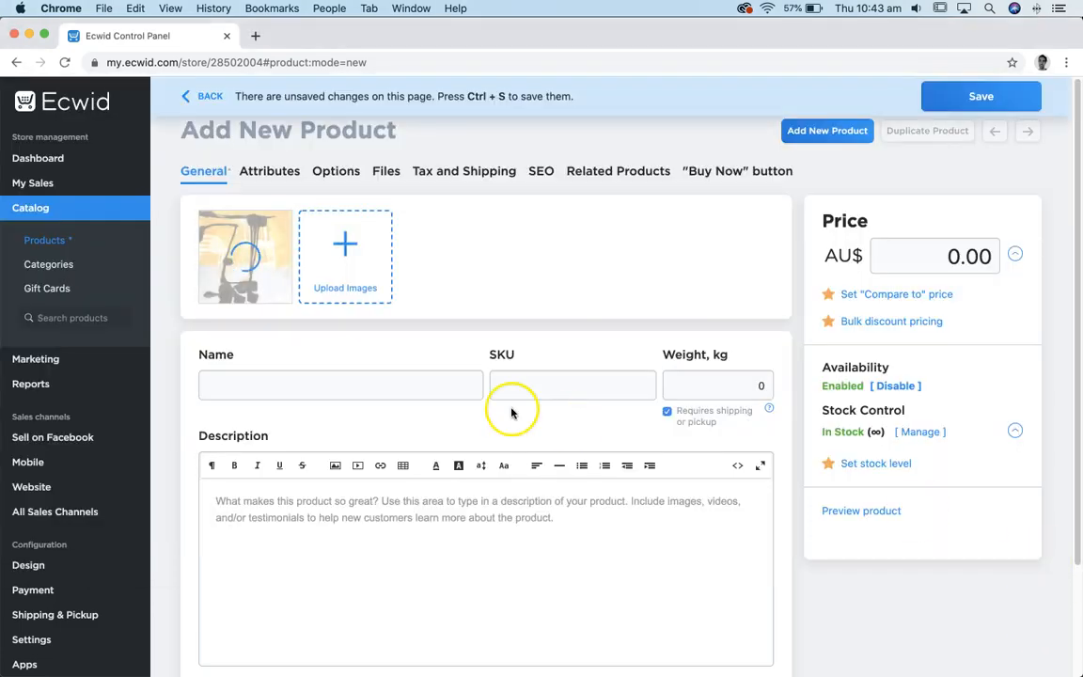
# Name the product "Adelaide picture 03" and set its weight to 1 kg
pyautogui.click(326, 384)
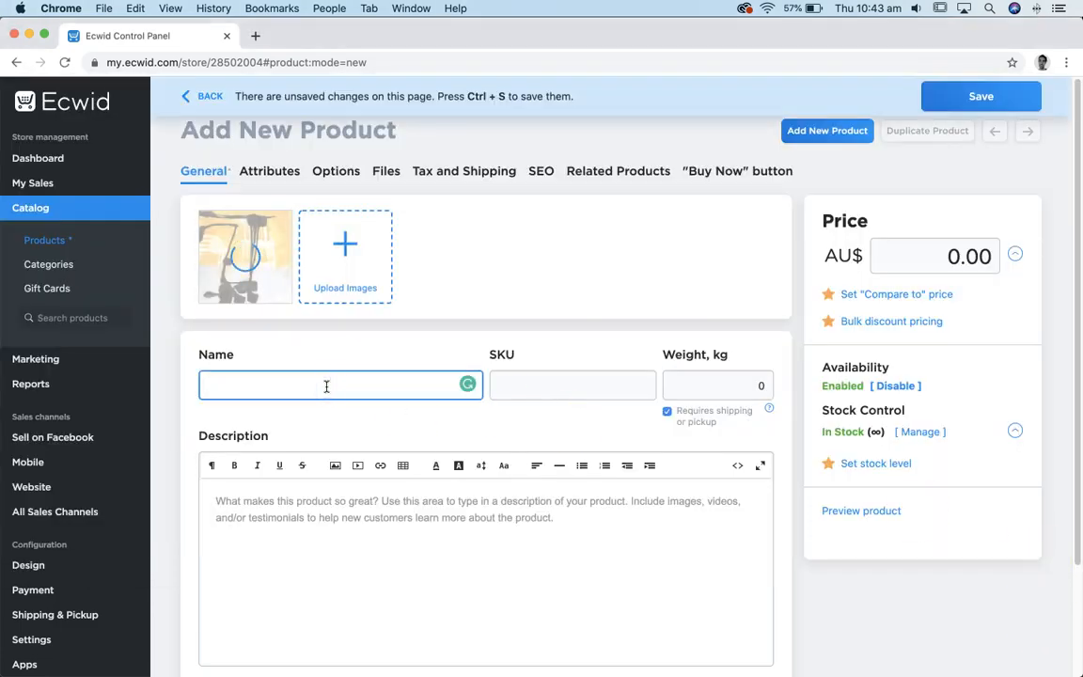
pyautogui.write('P')
pyautogui.press('BackSpace')
pyautogui.write('Adelaide picture 03')
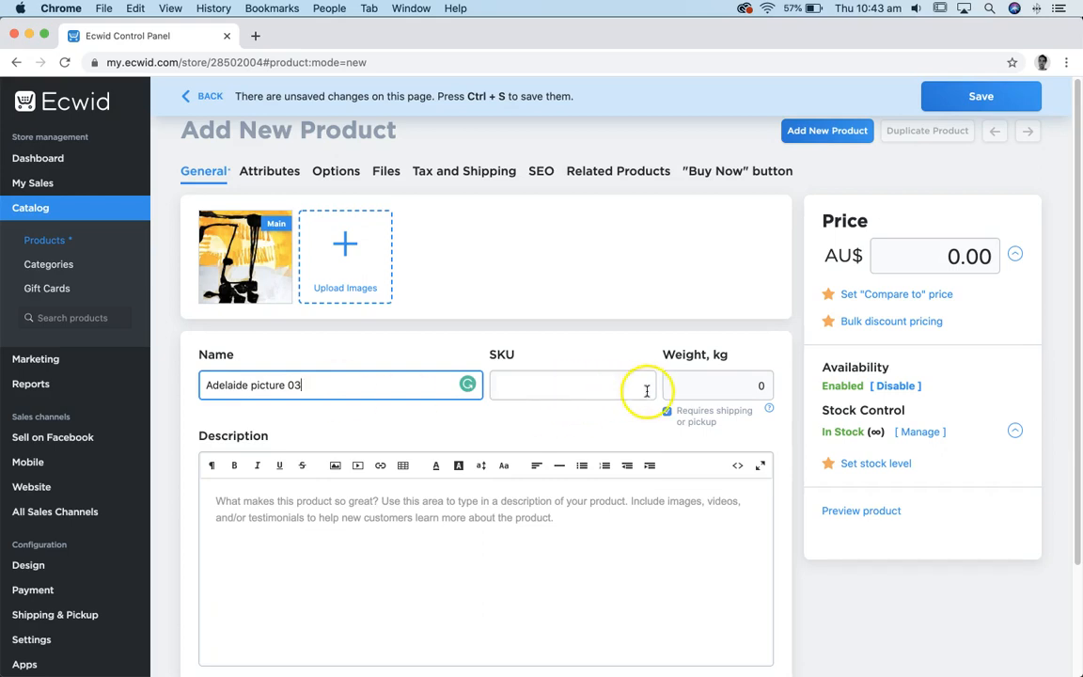
pyautogui.click(693, 387)
pyautogui.click(666, 450)
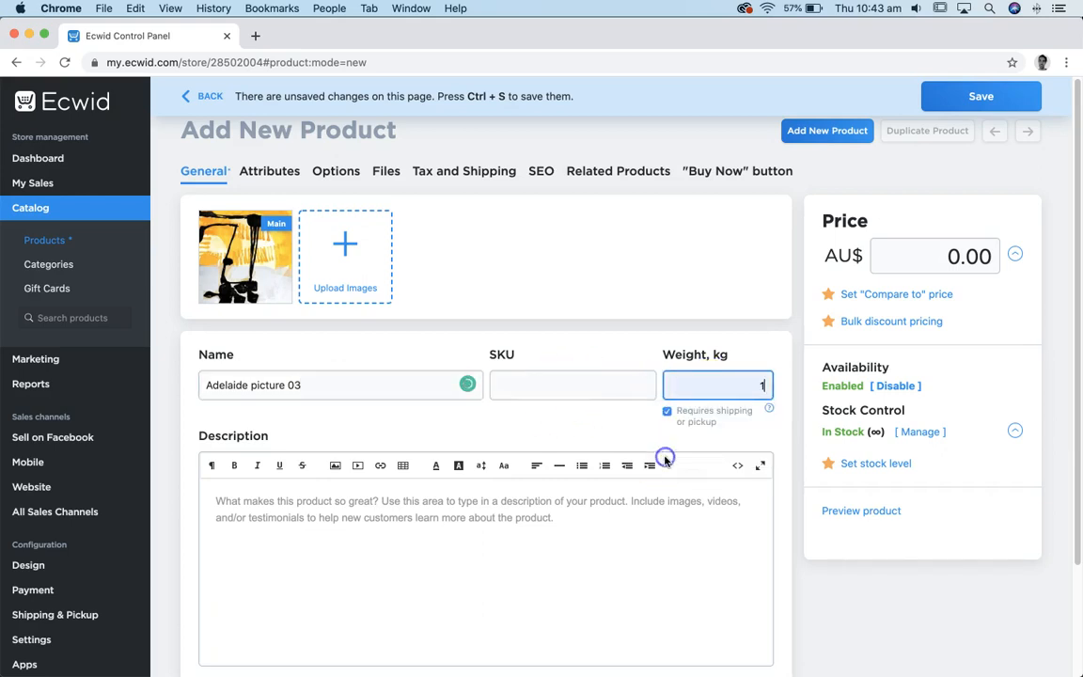
pyautogui.click(721, 572)
# Set the product's price to AU$100.00
pyautogui.click(954, 255)
pyautogui.press('BackSpace')
pyautogui.write('100')
pyautogui.click(828, 271)
# Enter the product description "Paint, pencil and marker on paper." and save the product
pyautogui.click(315, 536)
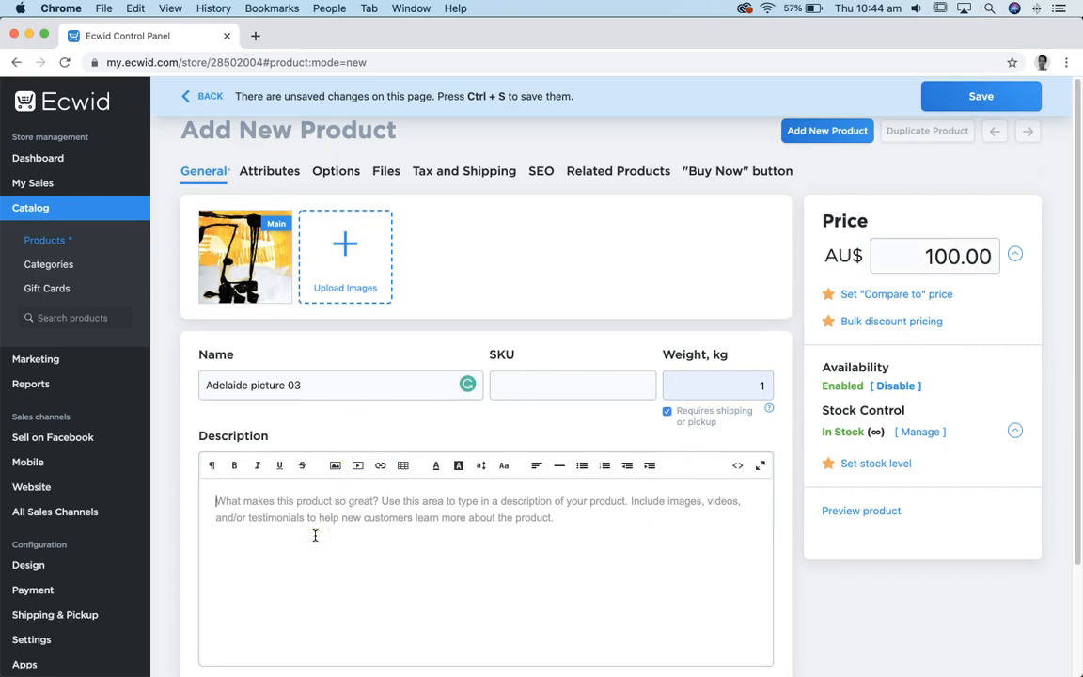
pyautogui.write('Paint')
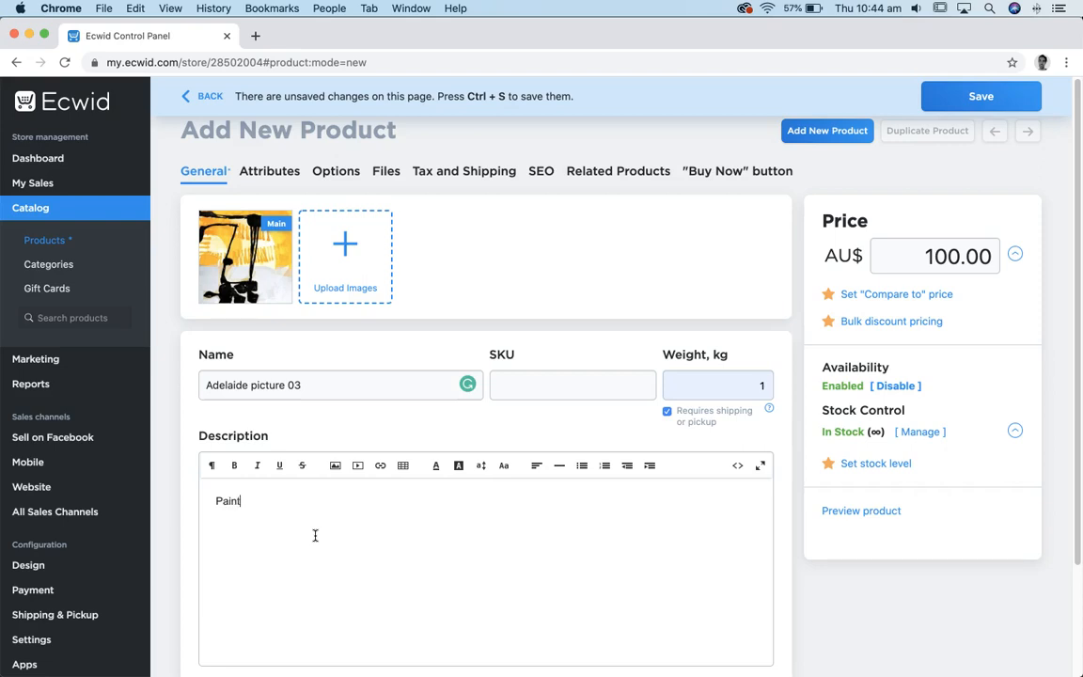
pyautogui.write(', pencil and marker on paper.')
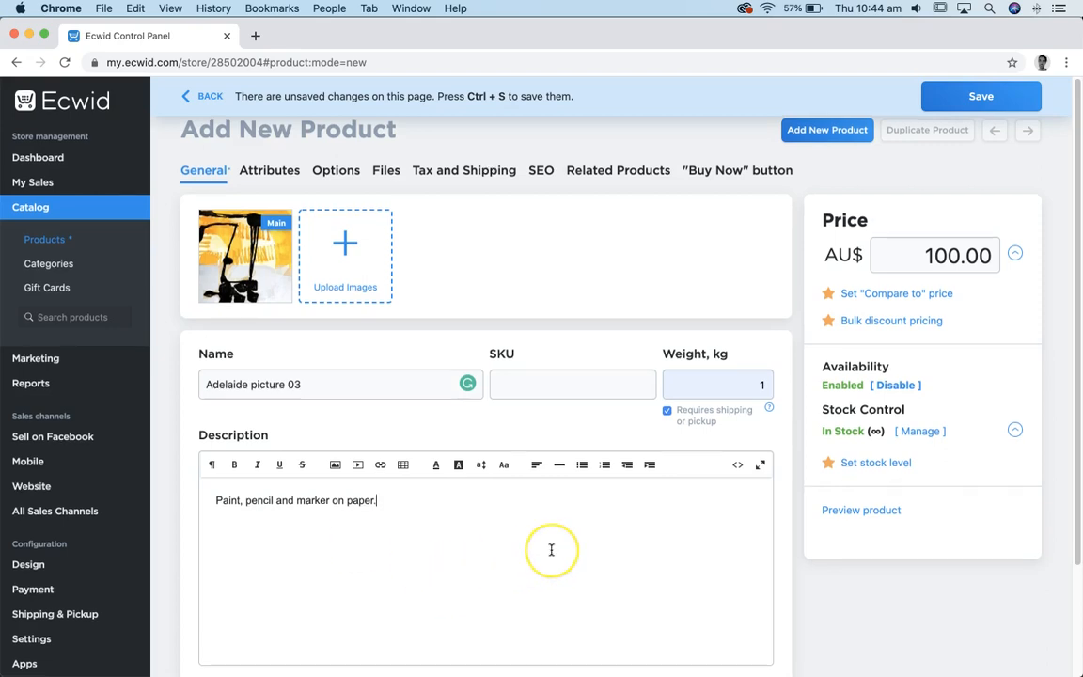
pyautogui.scroll(-3, 554, 547)
pyautogui.scroll(3, 846, 581)
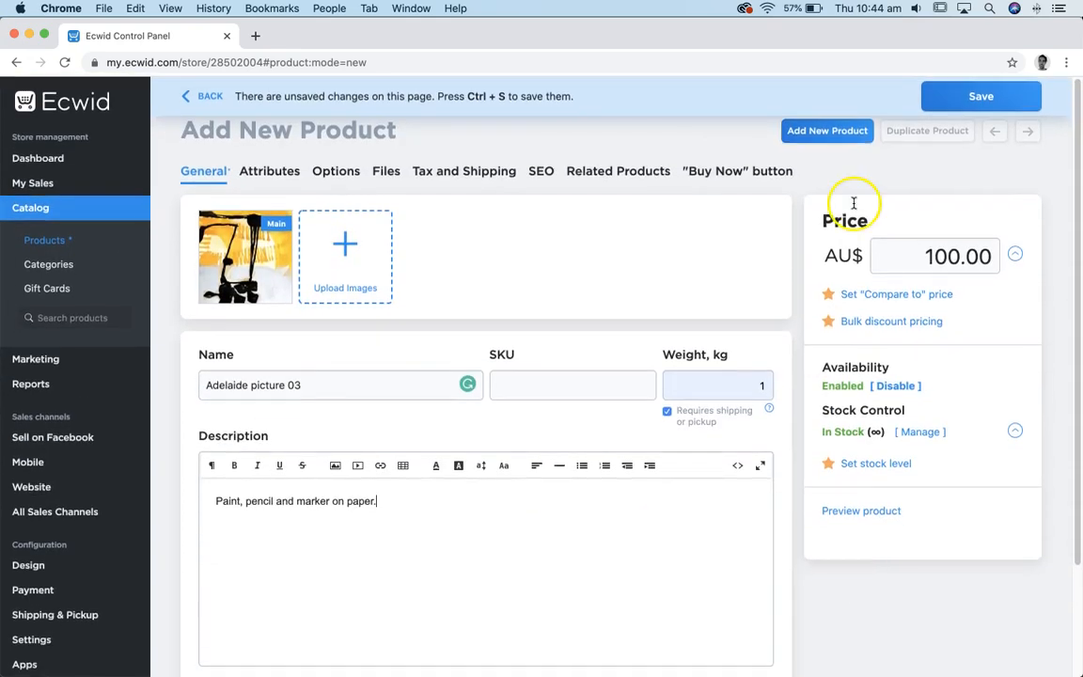
pyautogui.click(972, 100)
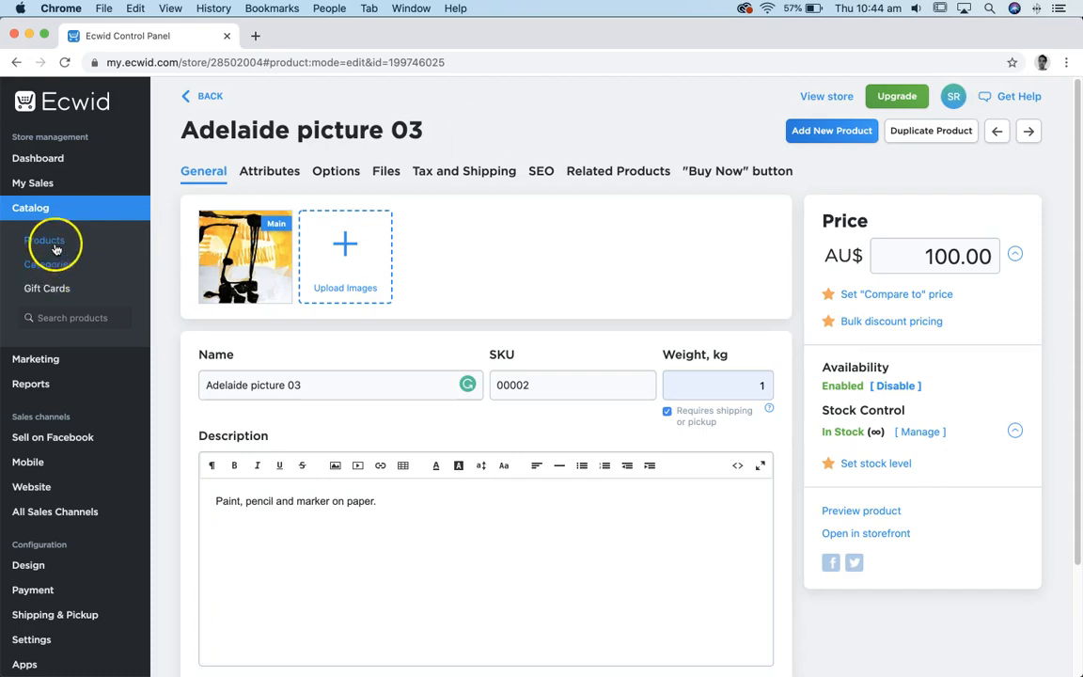
# Return to the product list, and from the Website sales channel start adding the store to a website
pyautogui.click(49, 242)
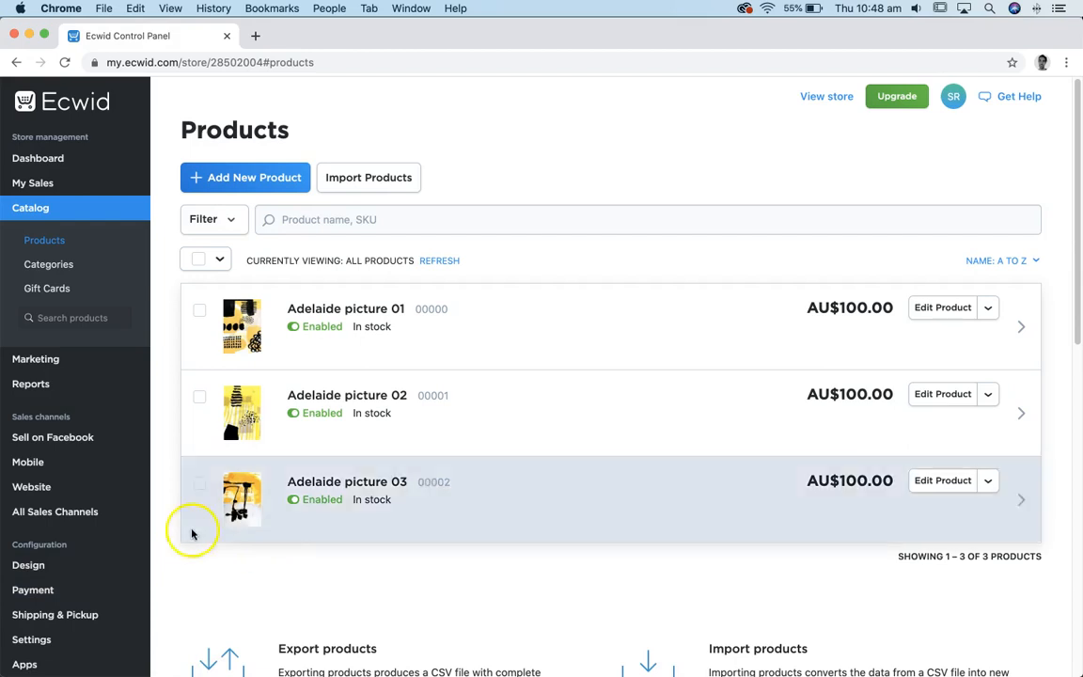
pyautogui.moveTo(58, 493)
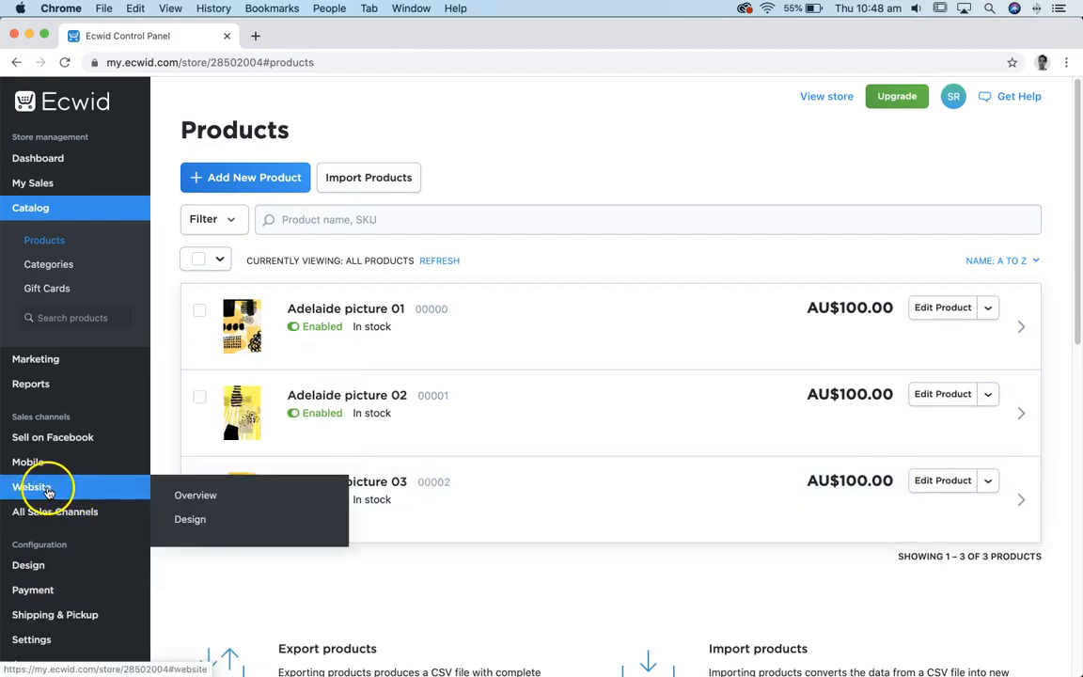
pyautogui.click(31, 481)
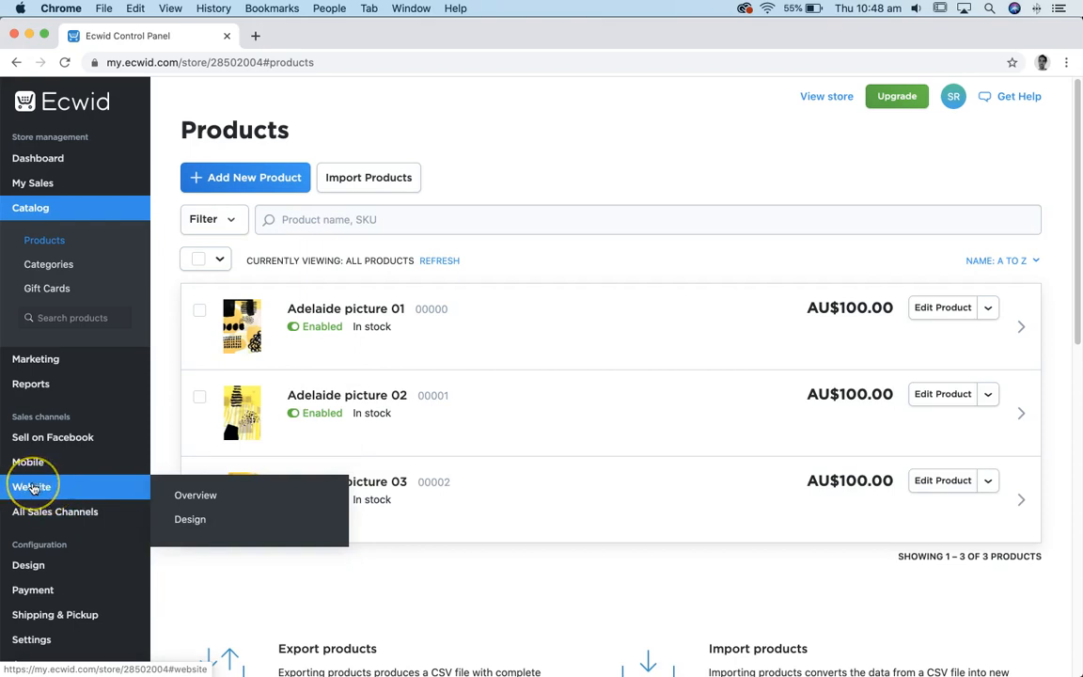
pyautogui.click(36, 486)
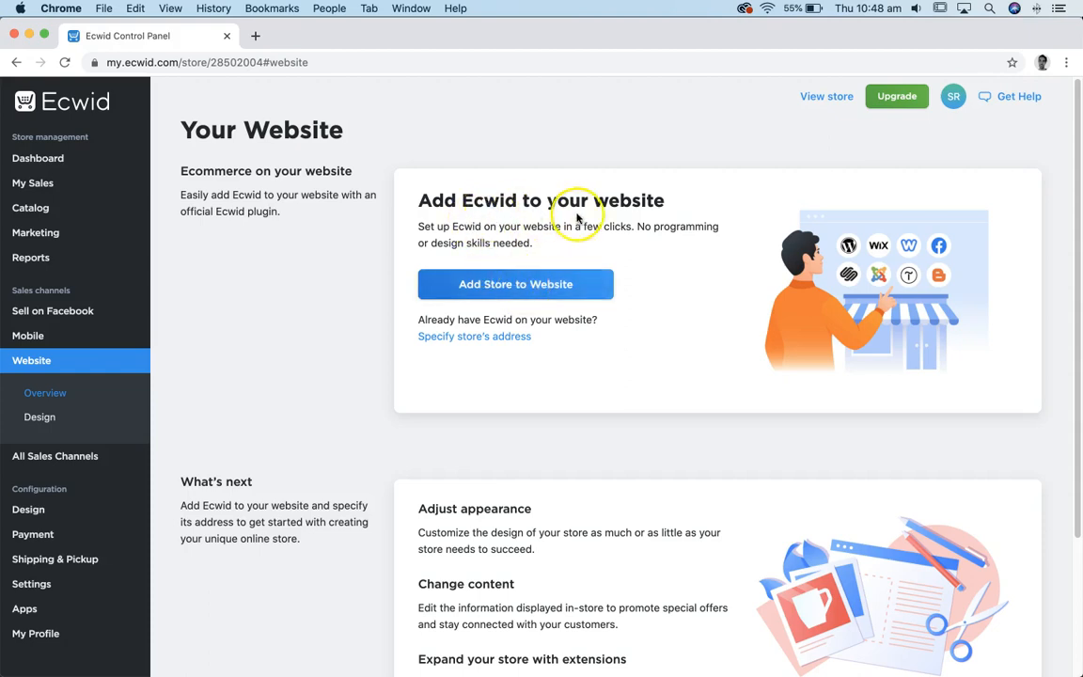
pyautogui.click(513, 281)
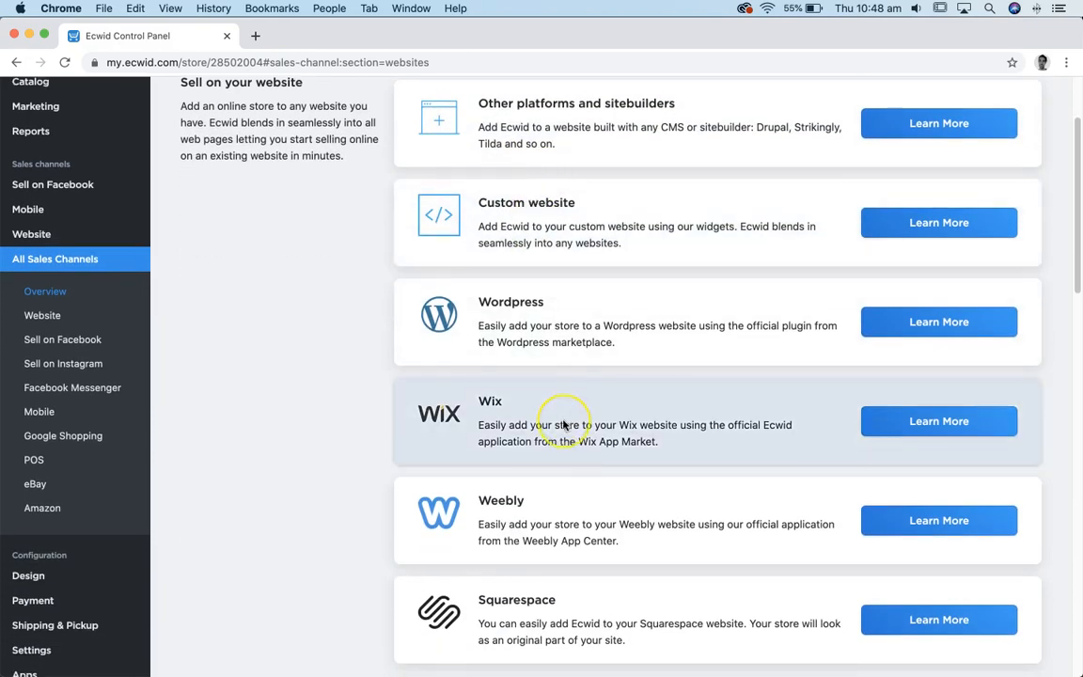
# Look through the available website platforms and choose Custom website for the store
pyautogui.scroll(-5, 556, 416)
pyautogui.scroll(2, 564, 425)
pyautogui.scroll(3, 564, 425)
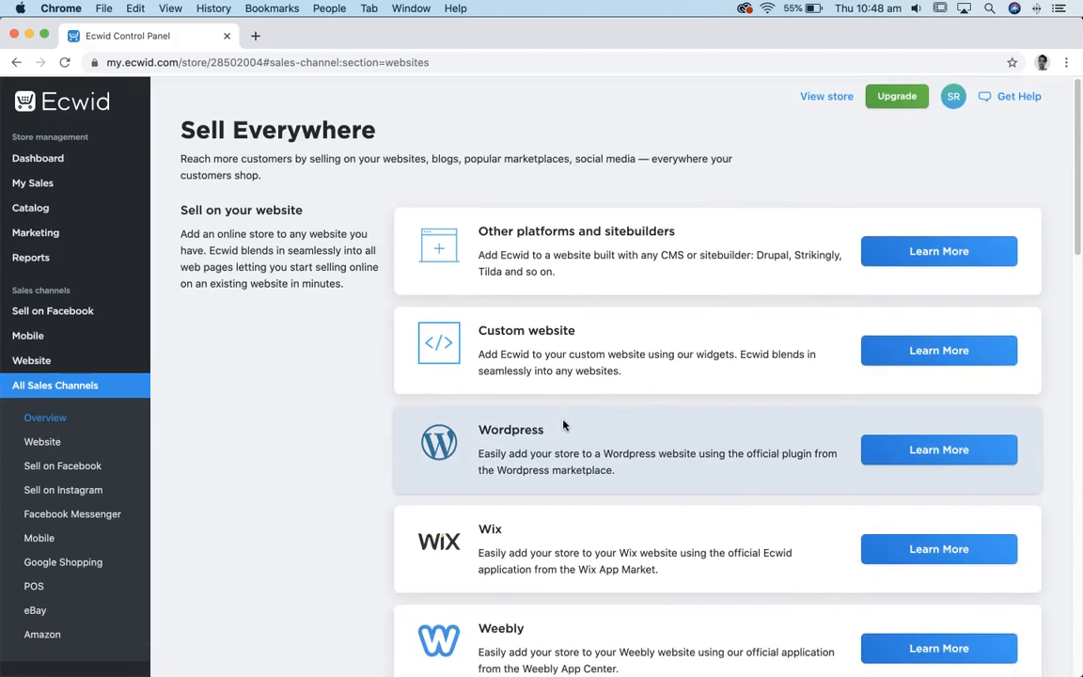
pyautogui.click(602, 344)
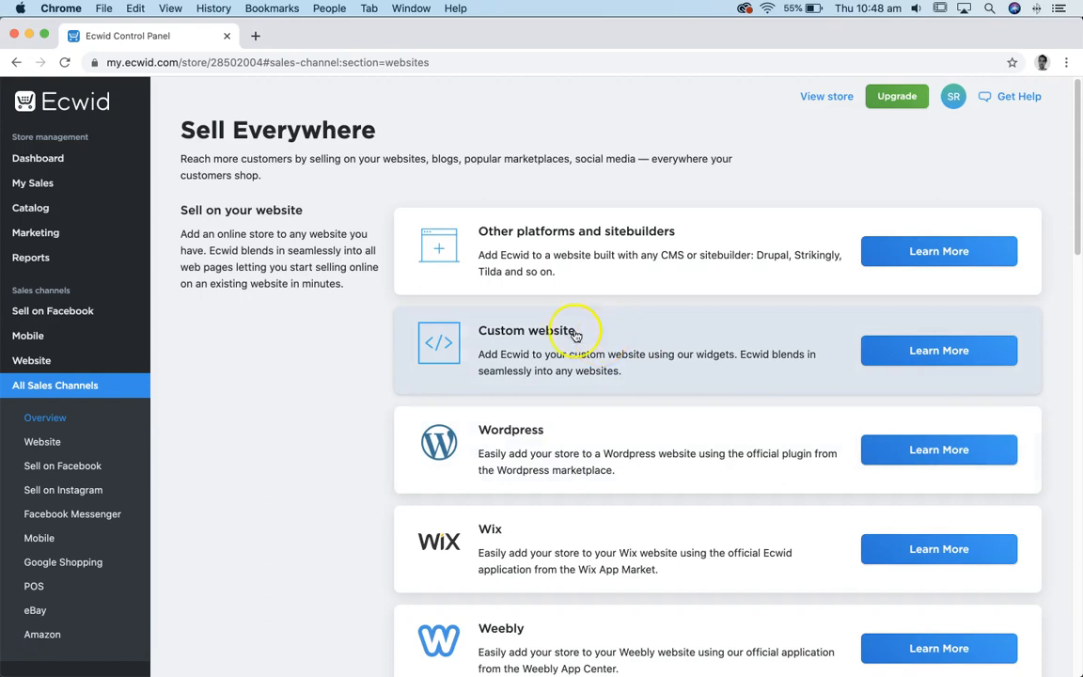
pyautogui.click(512, 340)
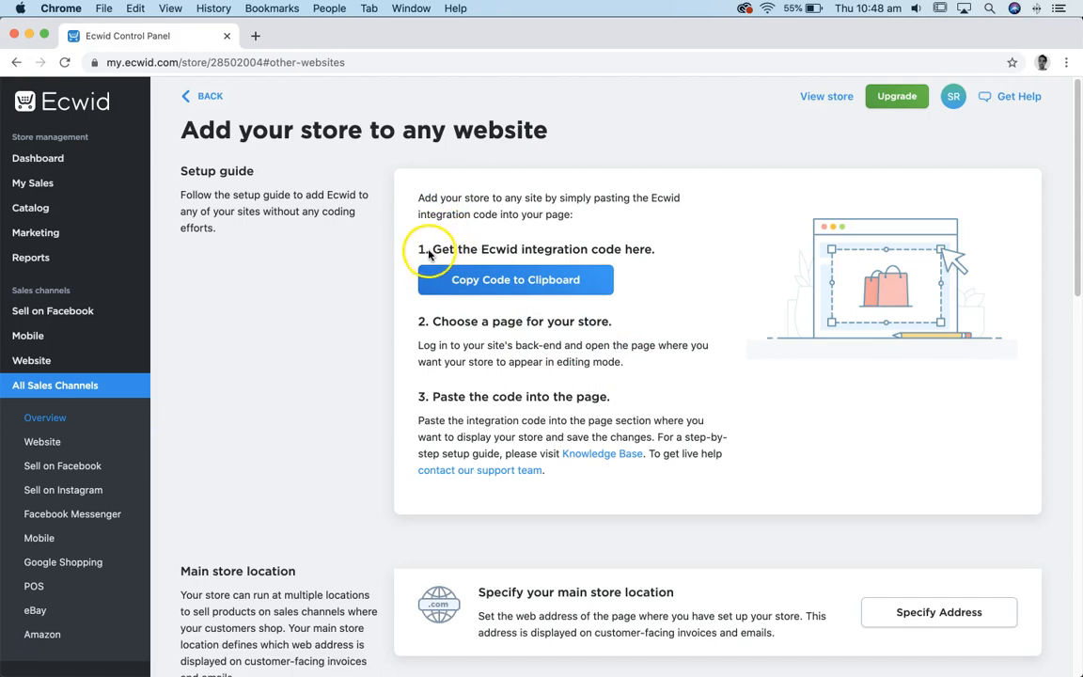
# Generate the Ecwid integration code for the store and copy the whole code to the clipboard
pyautogui.click(560, 286)
pyautogui.click(525, 390)
pyautogui.tripleClick(500, 385)
pyautogui.click(713, 286)
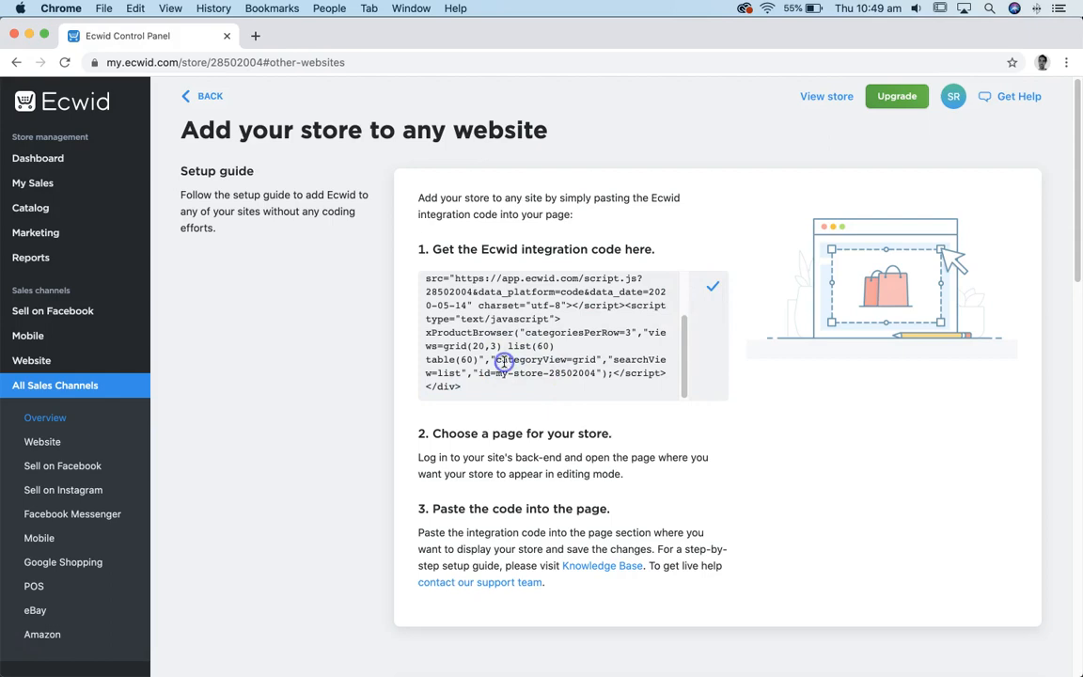
pyautogui.press('super+a')
pyautogui.click(713, 287)
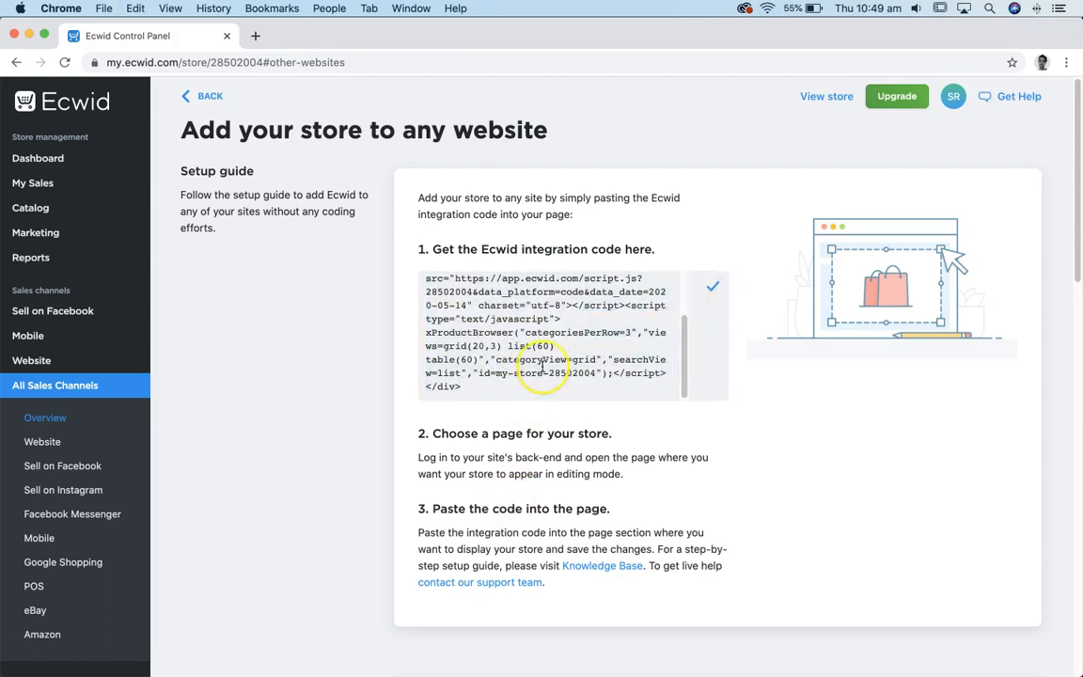
pyautogui.scroll(3, 543, 367)
# Open CodePen in a new Chrome window and create a new blank Pen, dismissing the Flash Player update dialog
pyautogui.moveTo(198, 663)
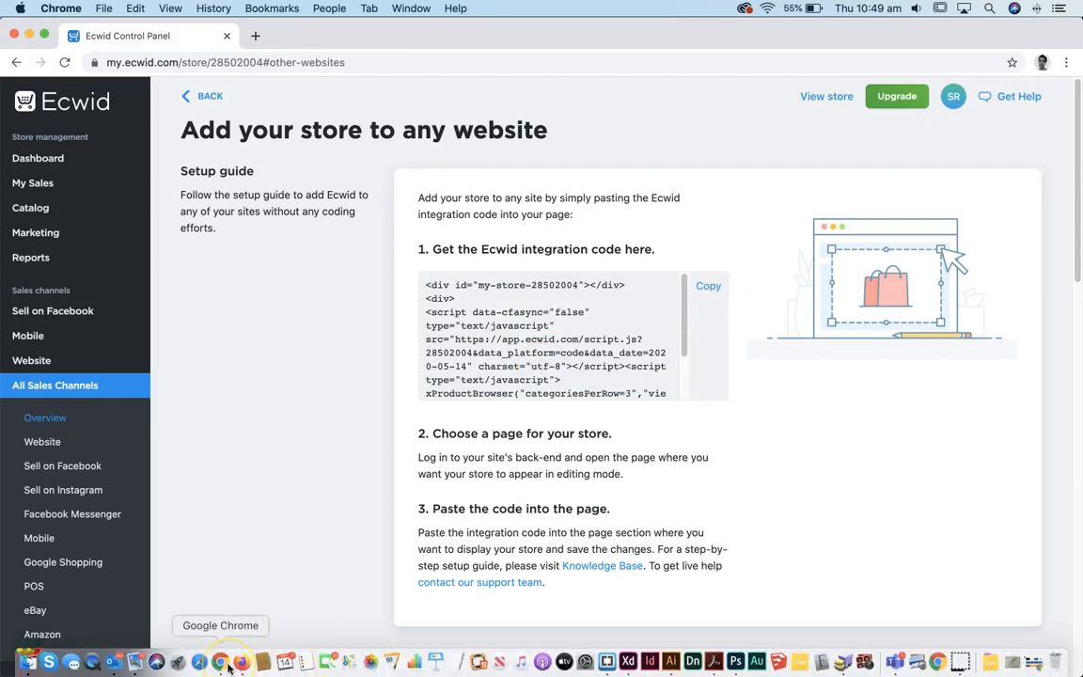
pyautogui.click(222, 663)
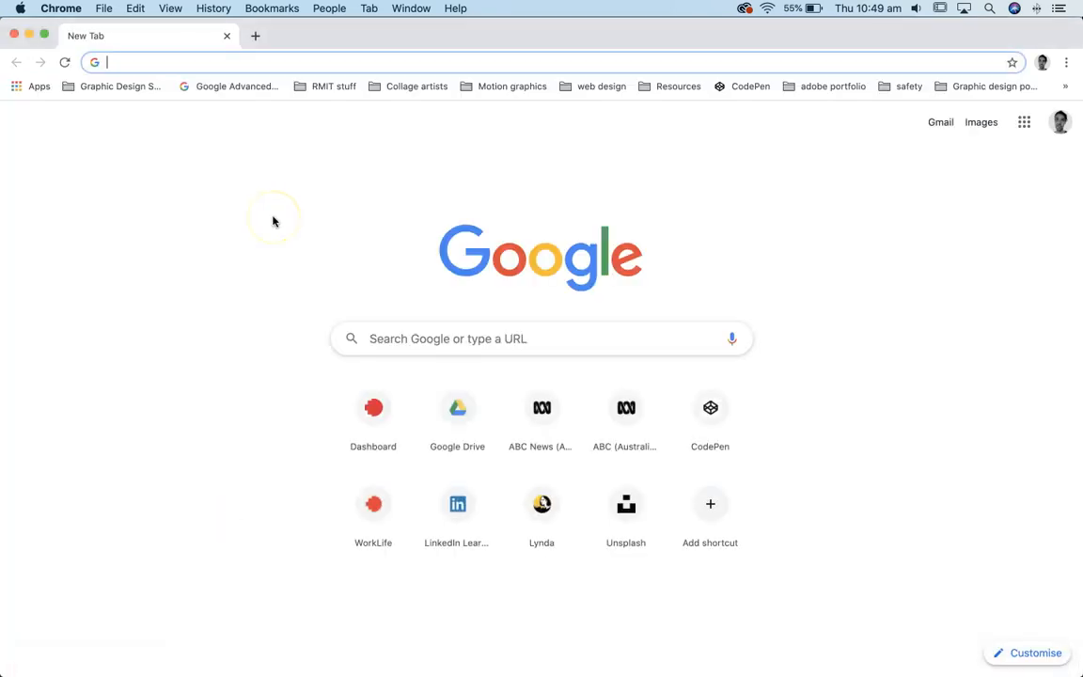
pyautogui.write('code')
pyautogui.press('Return')
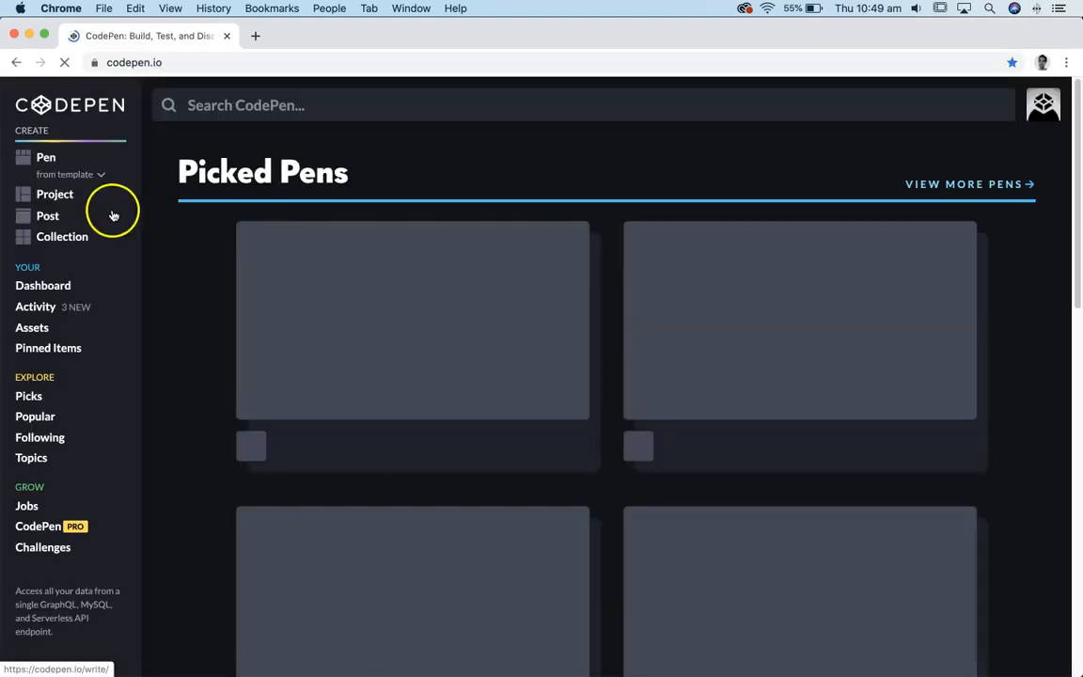
pyautogui.click(48, 158)
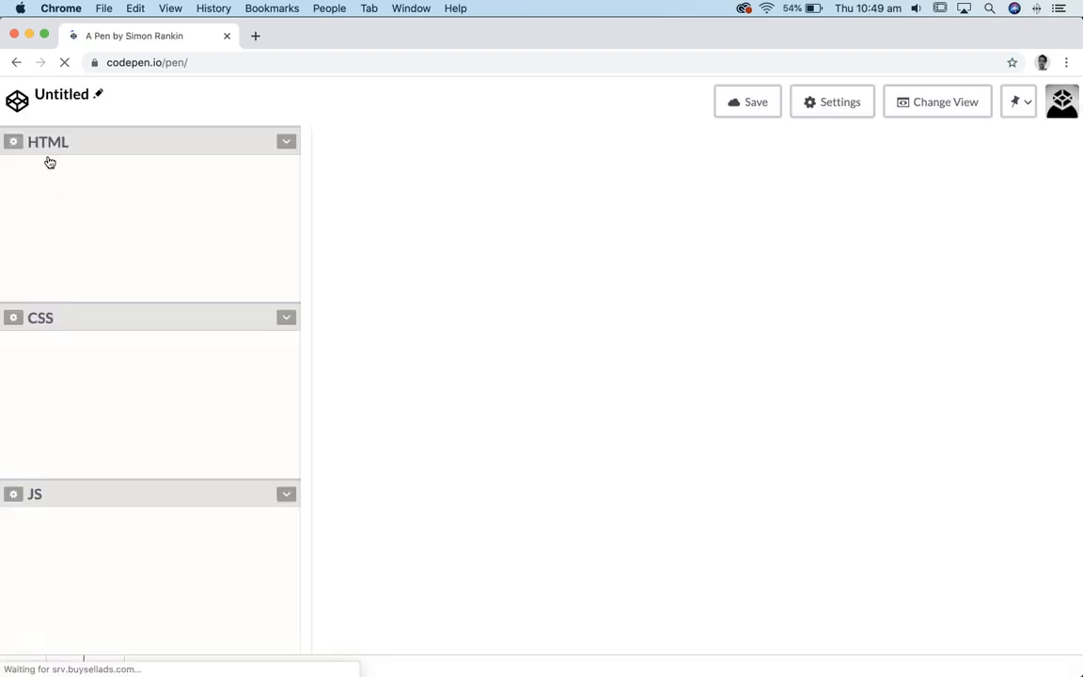
pyautogui.click(38, 301)
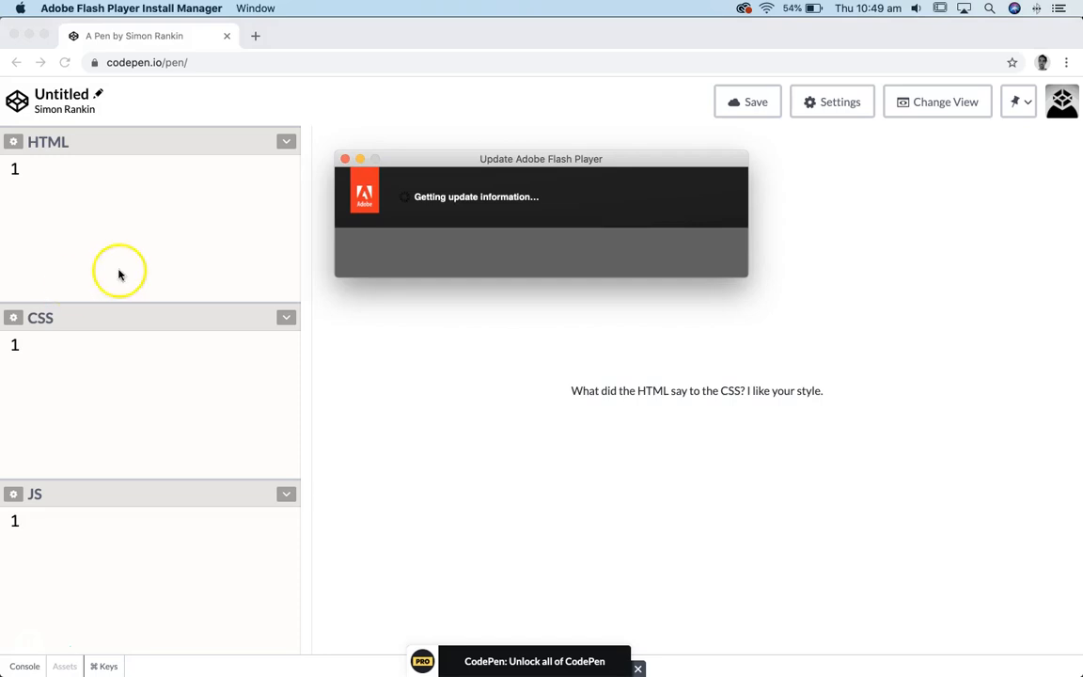
pyautogui.click(346, 158)
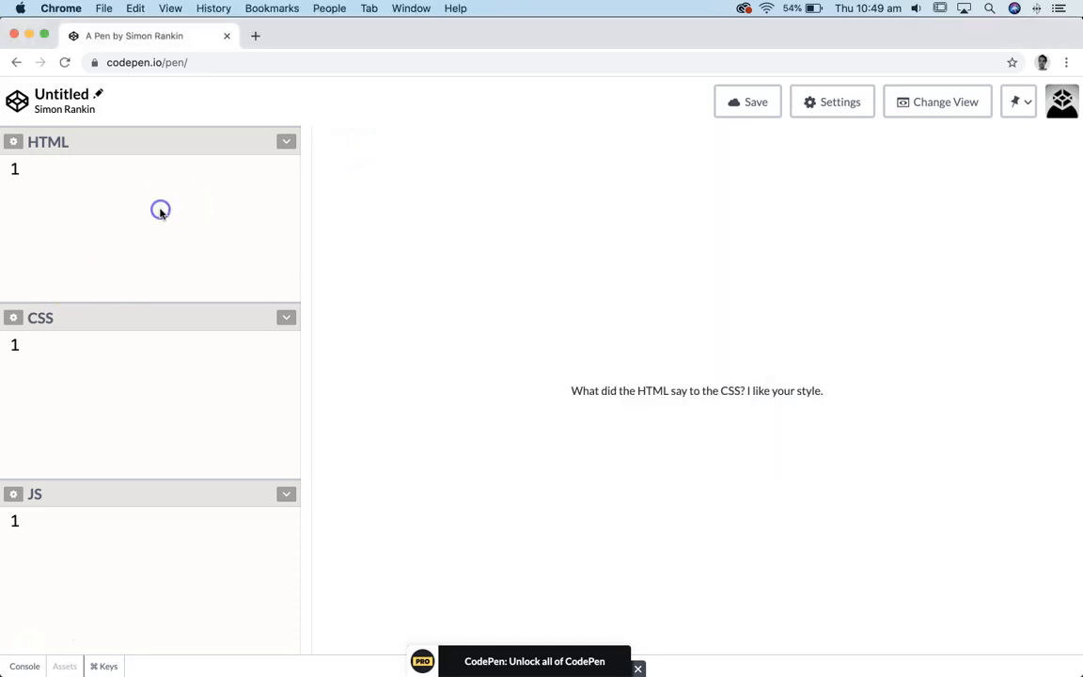
# Add a div with the class "my-shop" to the Pen's HTML, leaving blank lines between its opening and closing tags
pyautogui.write('<')
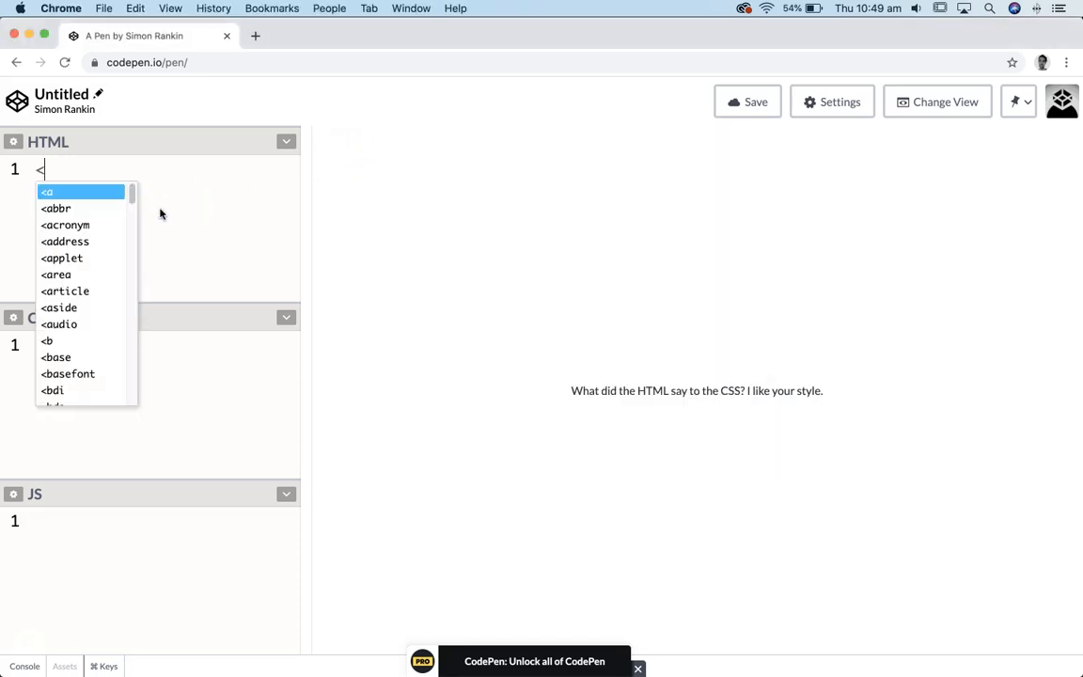
pyautogui.write('div')
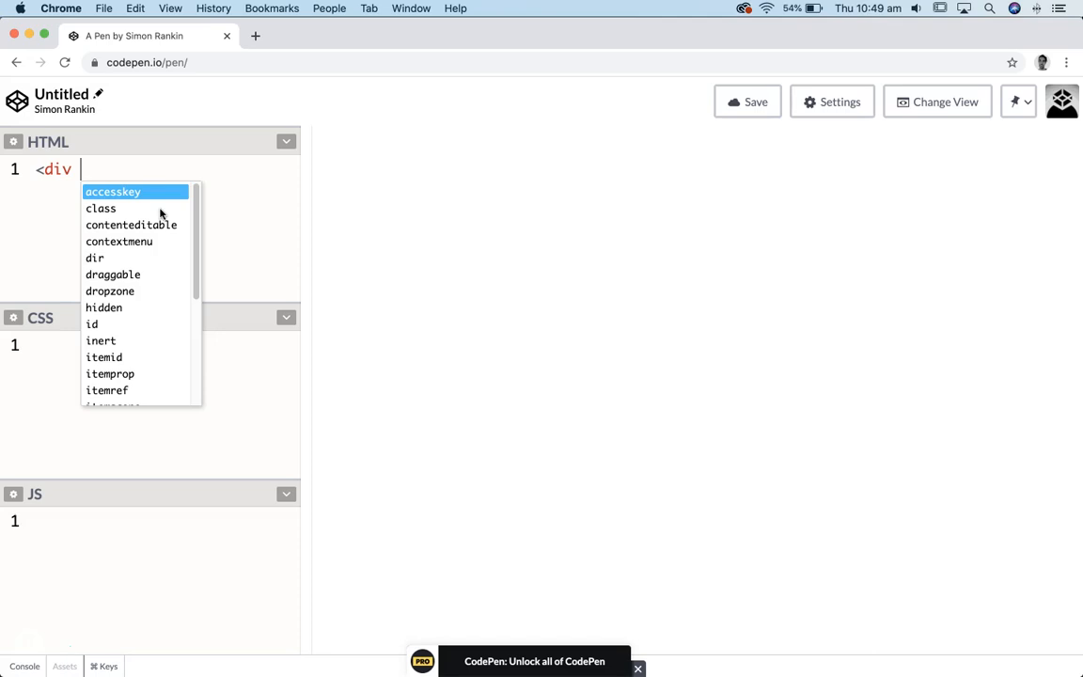
pyautogui.write(' clas')
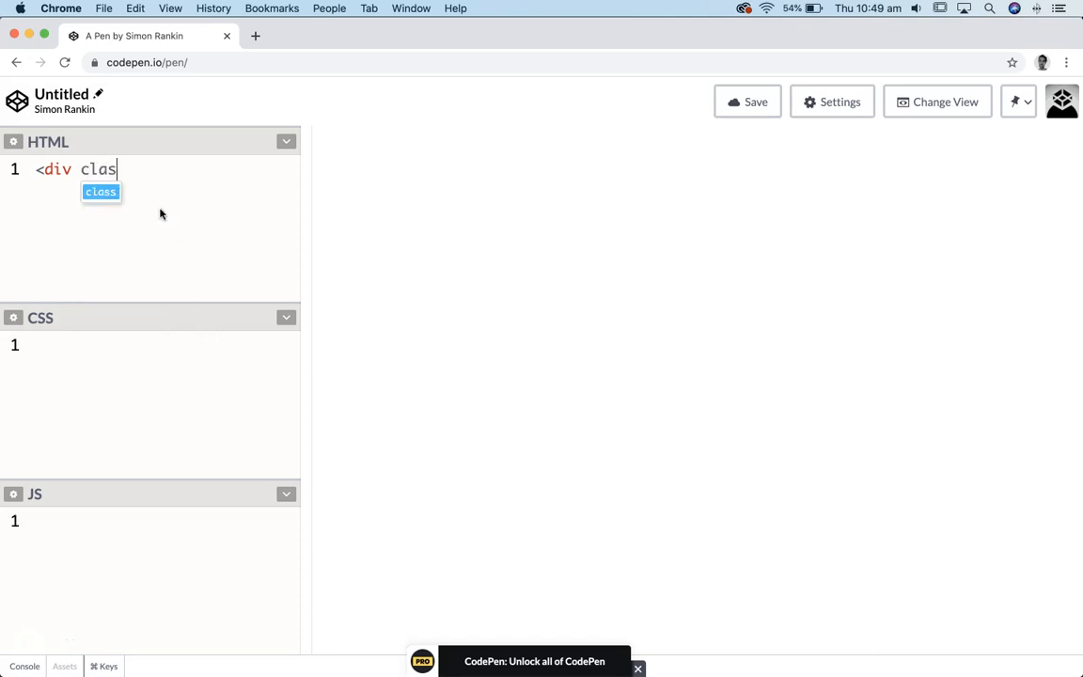
pyautogui.write('s="')
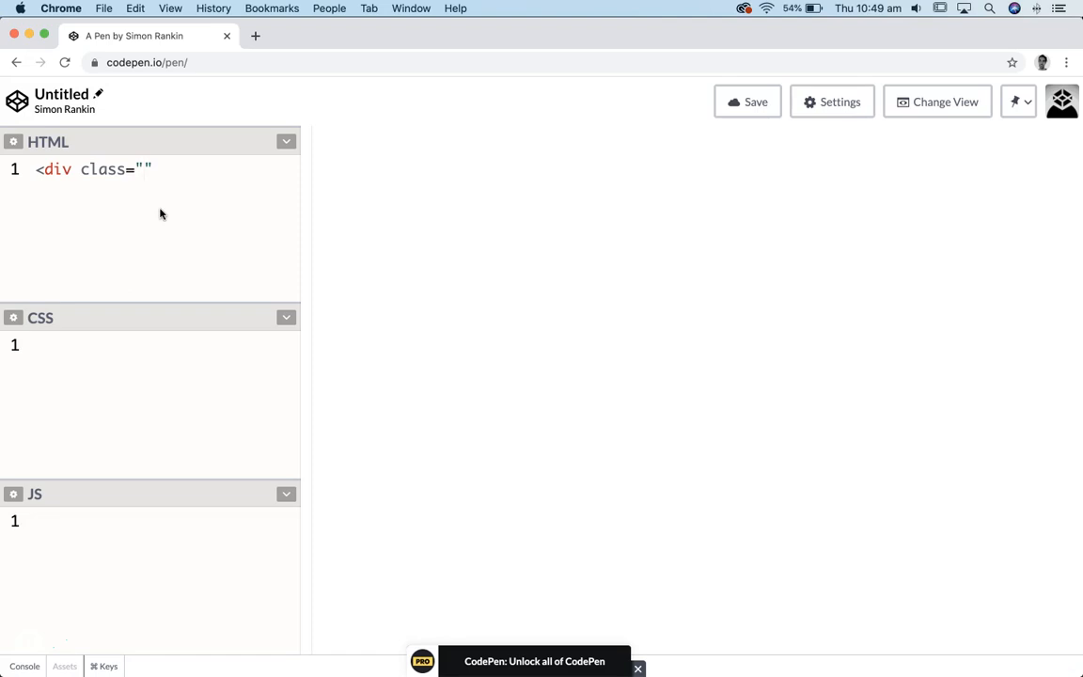
pyautogui.write('my-shop">')
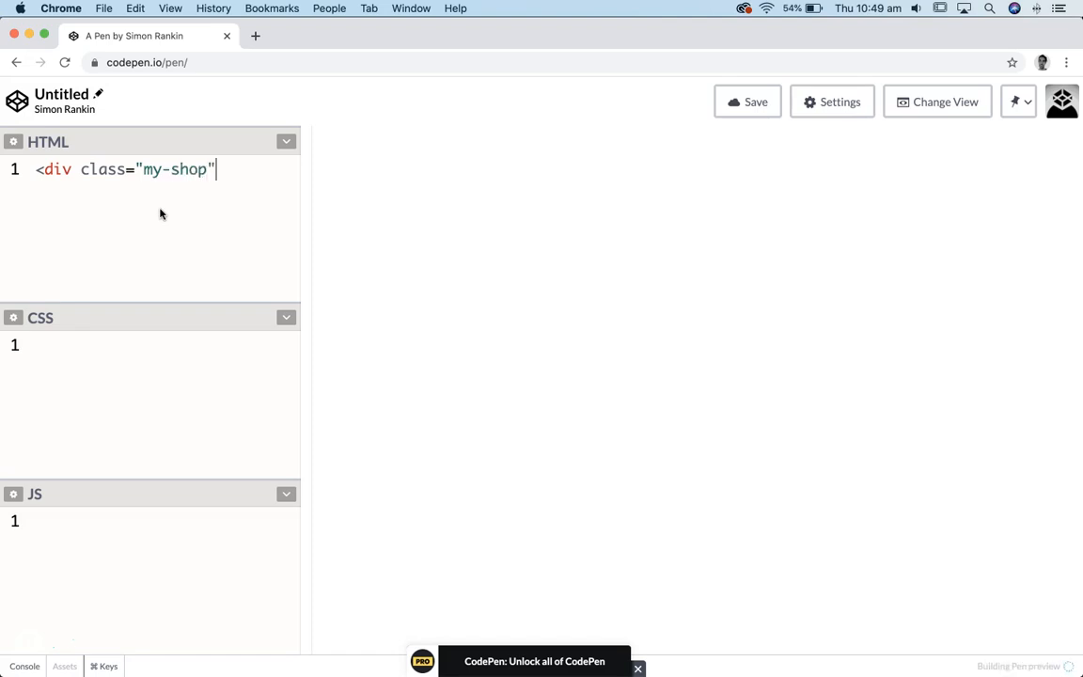
pyautogui.press('Return')
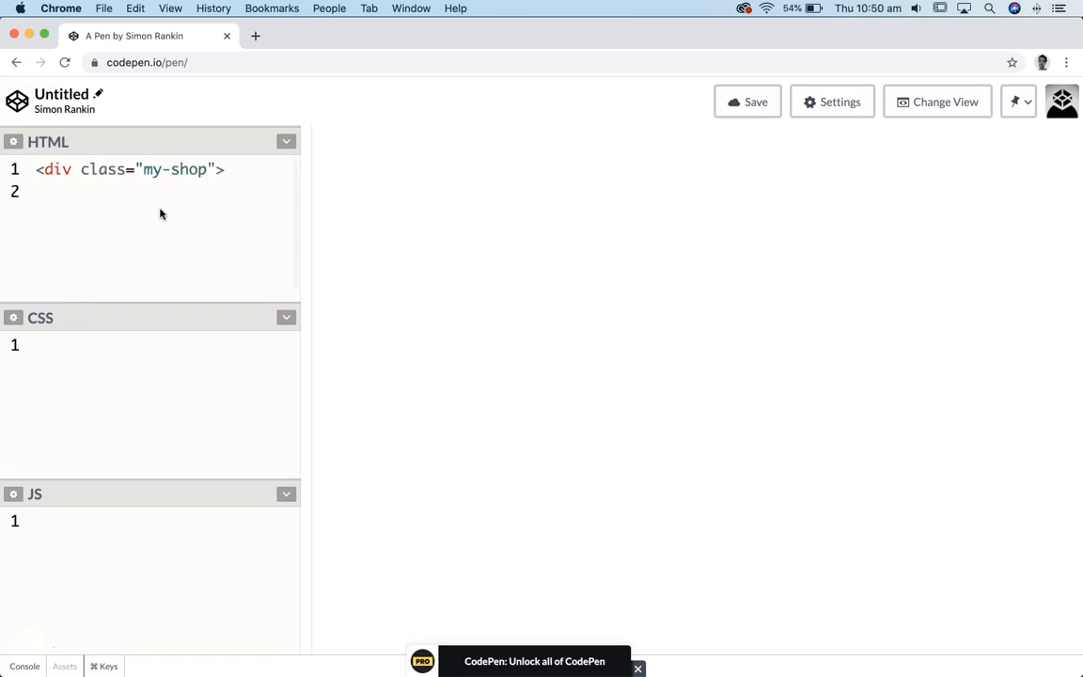
pyautogui.write('</')
pyautogui.press('Return')
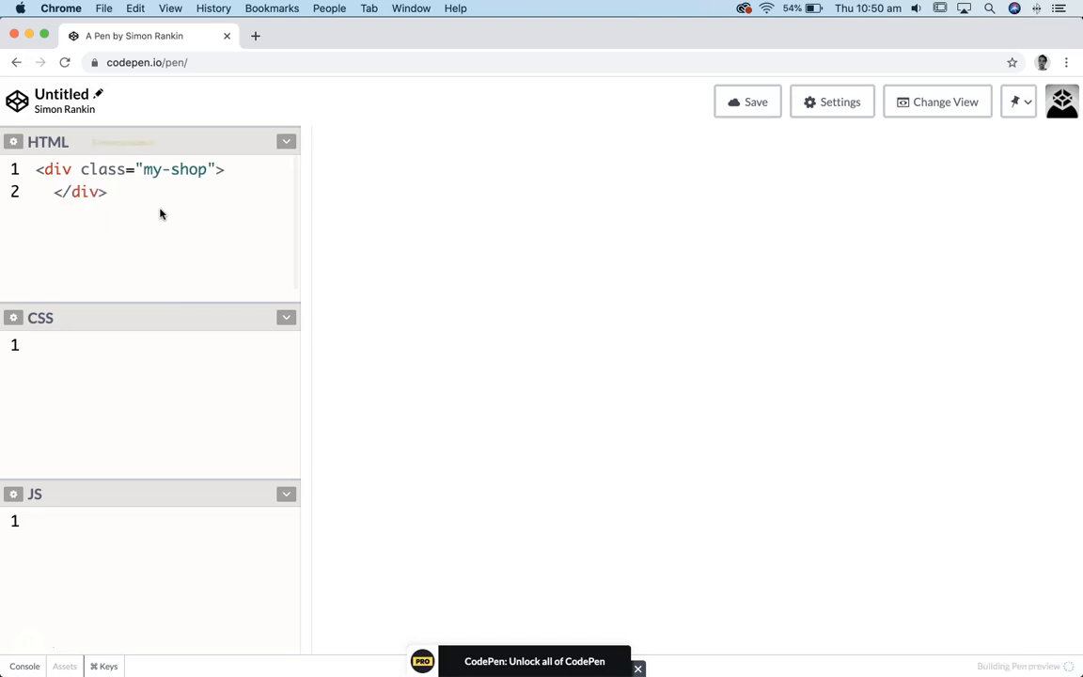
pyautogui.press('Return')
pyautogui.click(243, 165)
pyautogui.press('Return')
pyautogui.press('Return')
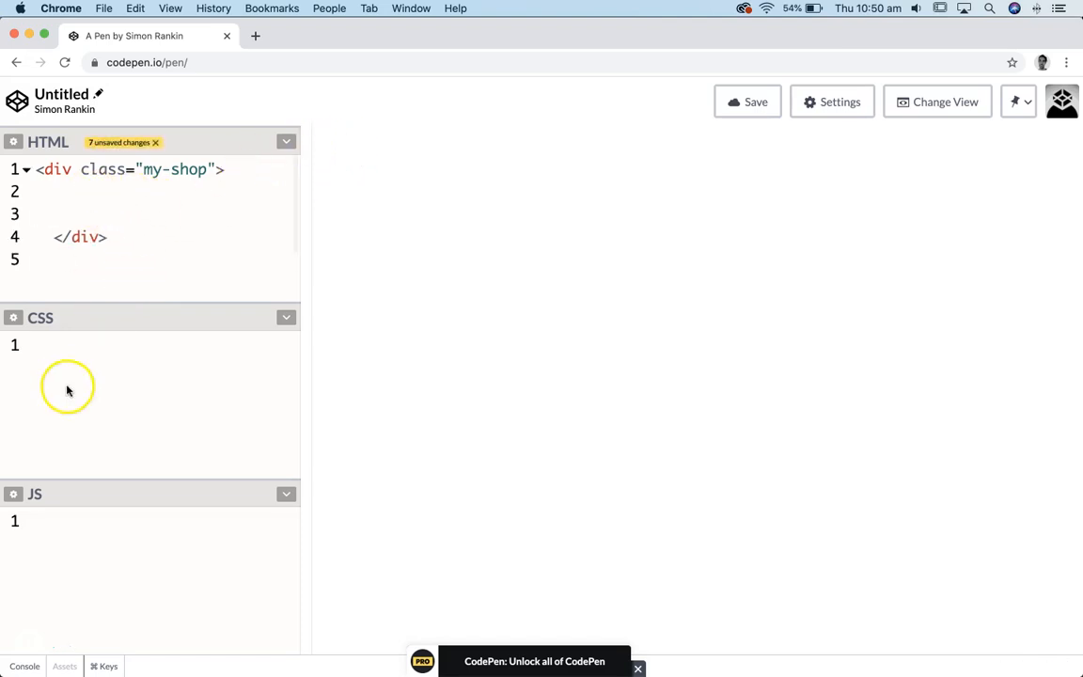
# Create a .my-shop rule in the CSS with a max-width of 600px
pyautogui.click(69, 353)
pyautogui.write('.my')
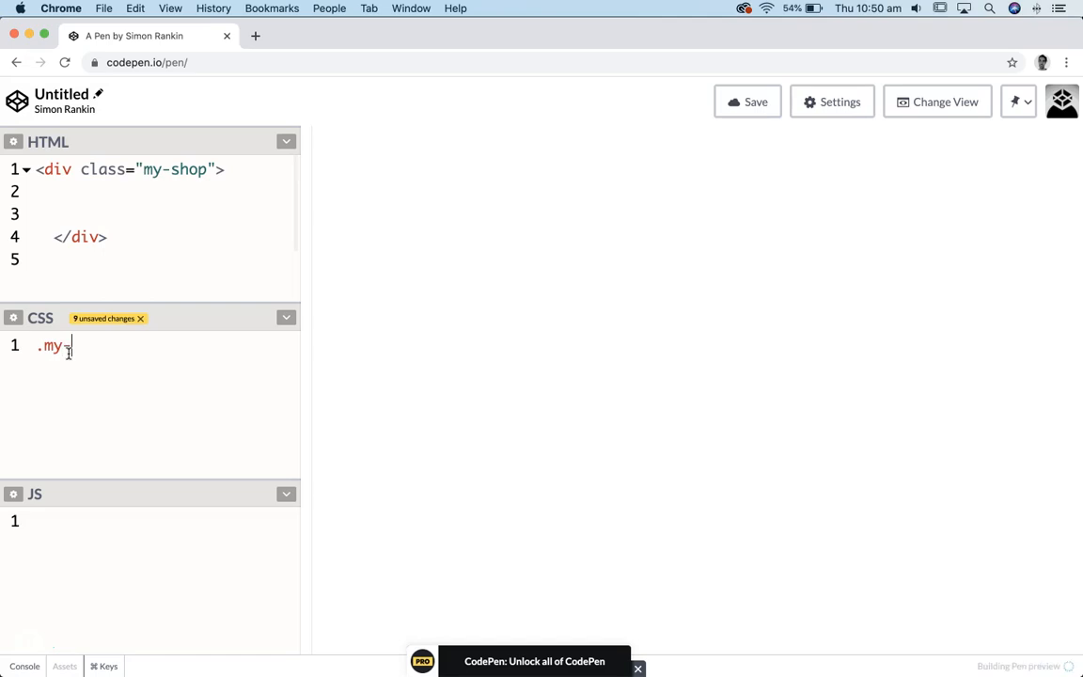
pyautogui.write('-shop {')
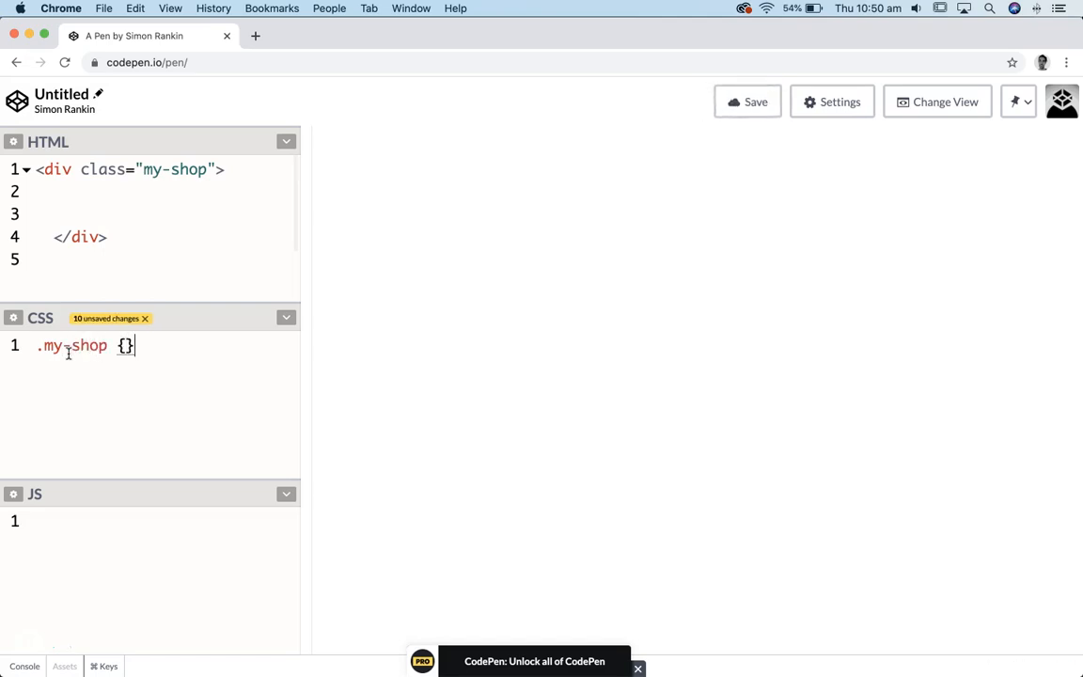
pyautogui.press('Return')
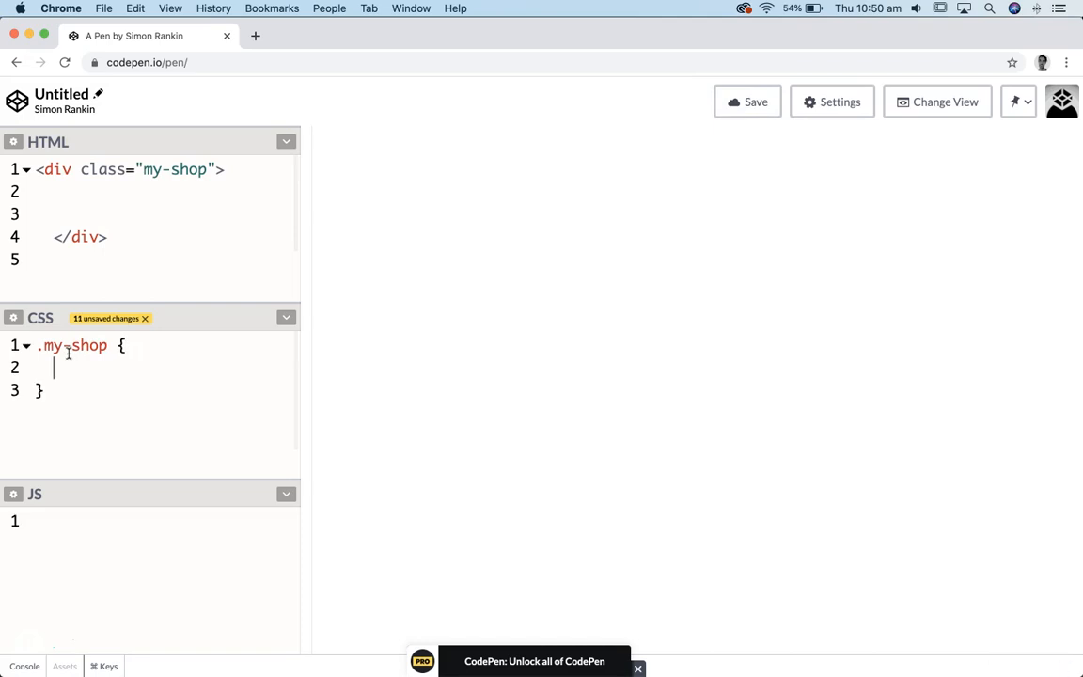
pyautogui.write('mar')
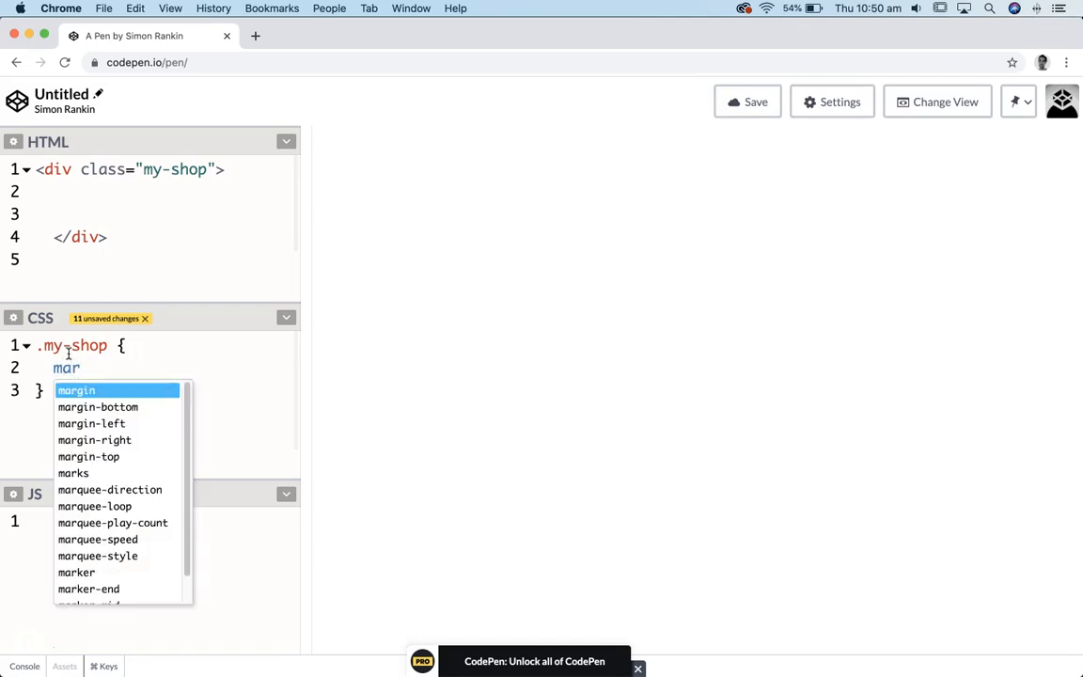
pyautogui.press('BackSpace')
pyautogui.press('BackSpace')
pyautogui.press('BackSpace')
pyautogui.write('max')
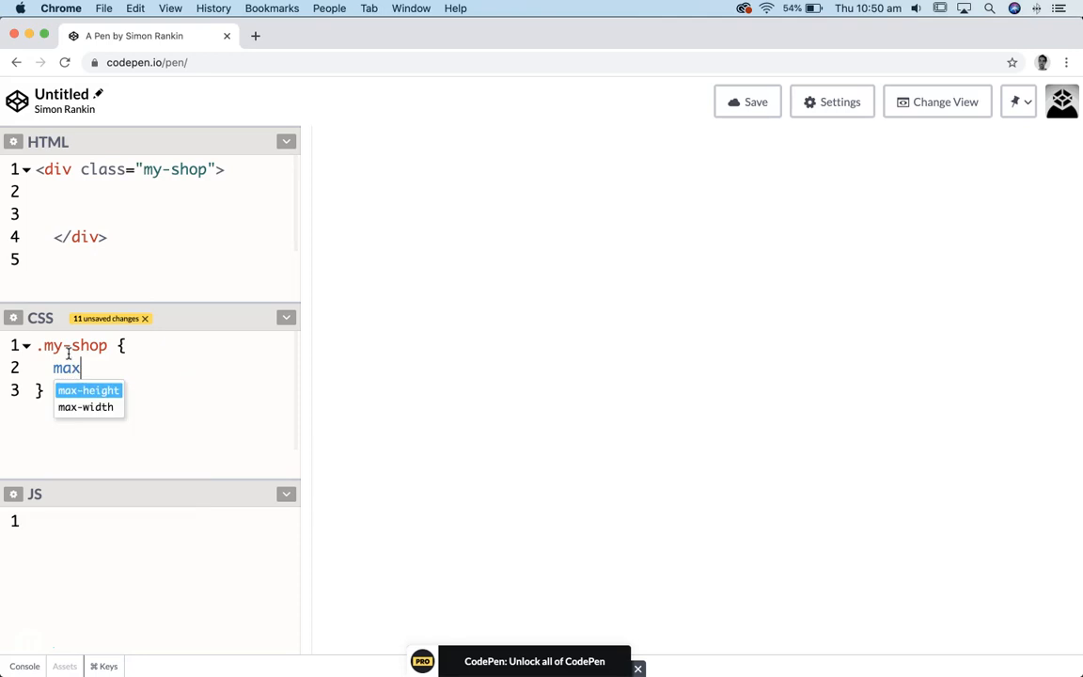
pyautogui.write('-width: ')
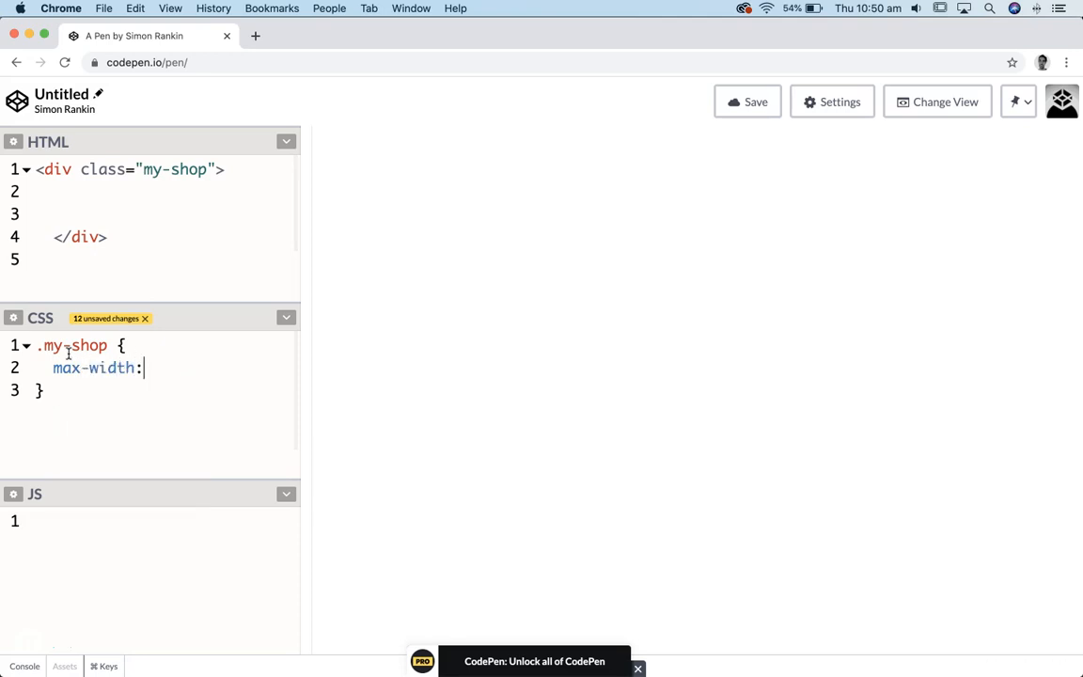
pyautogui.write('600px;')
pyautogui.press('Return')
# Add the declaration "margin: auto 20px;" to the .my-shop CSS rule
pyautogui.write('matgin:')
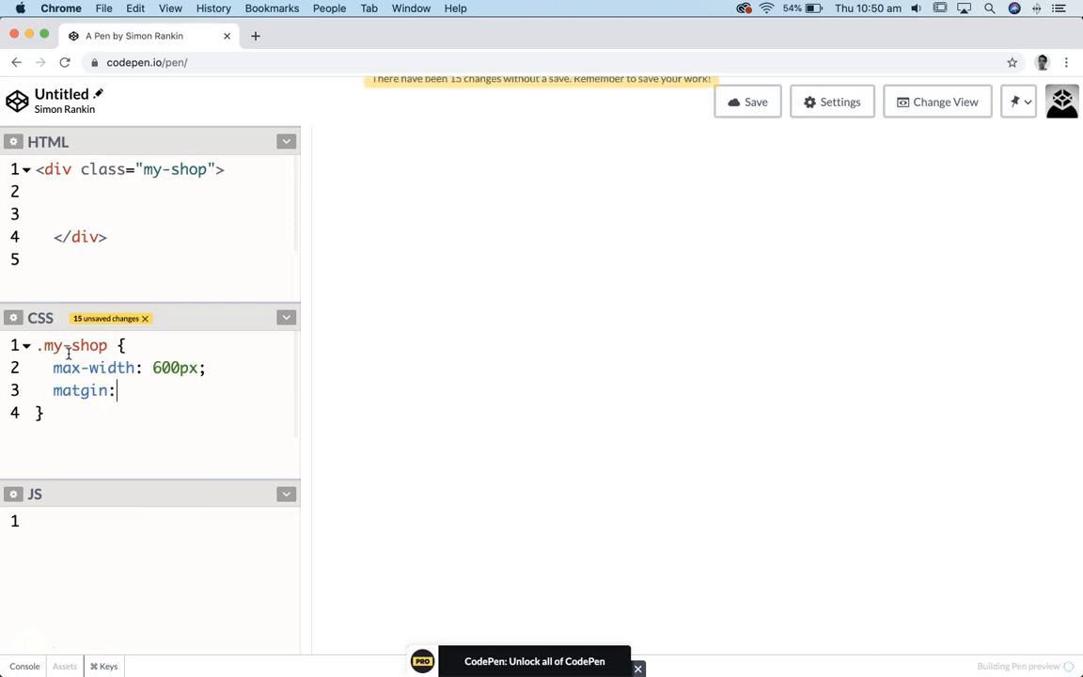
pyautogui.press('BackSpace')
pyautogui.press('BackSpace')
pyautogui.press('BackSpace')
pyautogui.press('BackSpace')
pyautogui.press('BackSpace')
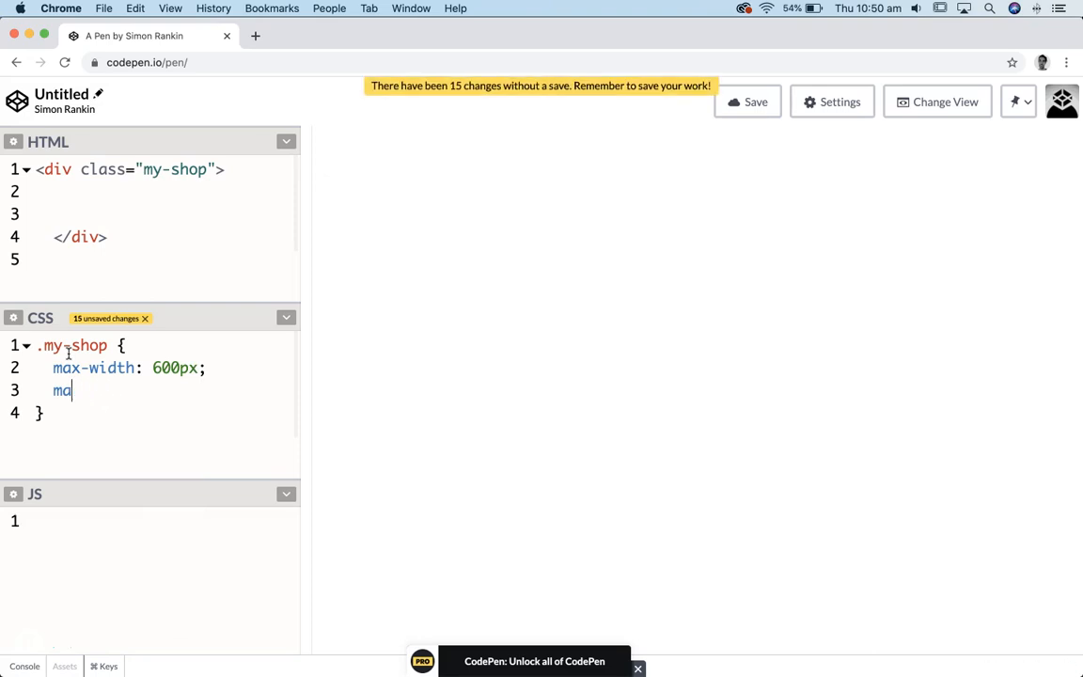
pyautogui.write('rgin:')
pyautogui.write('ot')
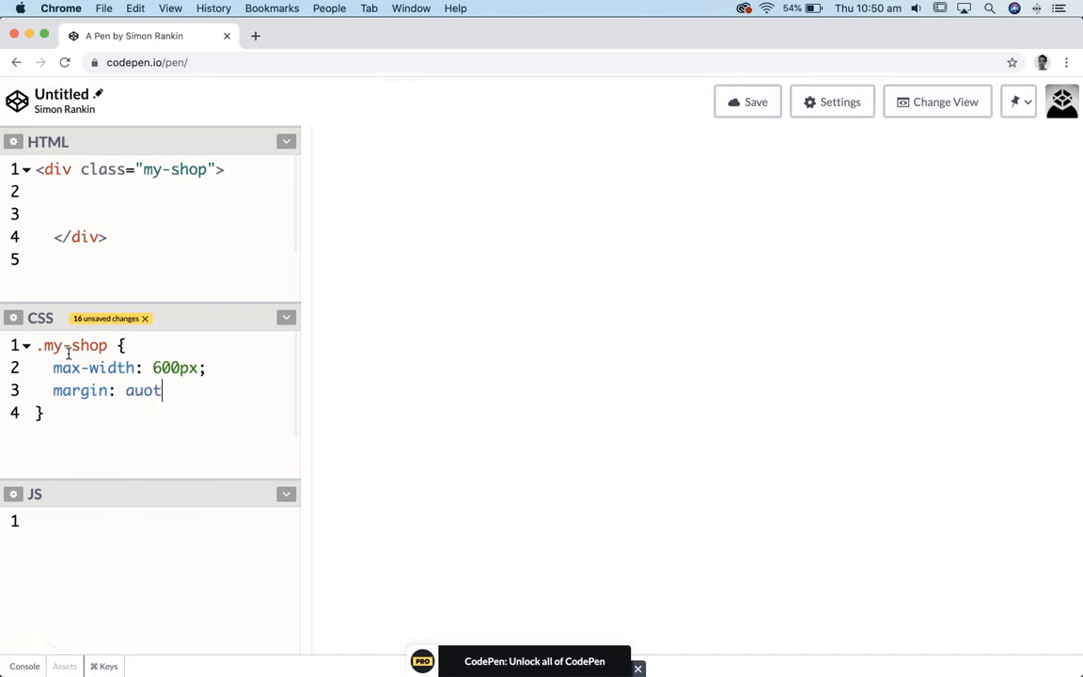
pyautogui.press('BackSpace')
pyautogui.press('BackSpace')
pyautogui.write('to 20px;')
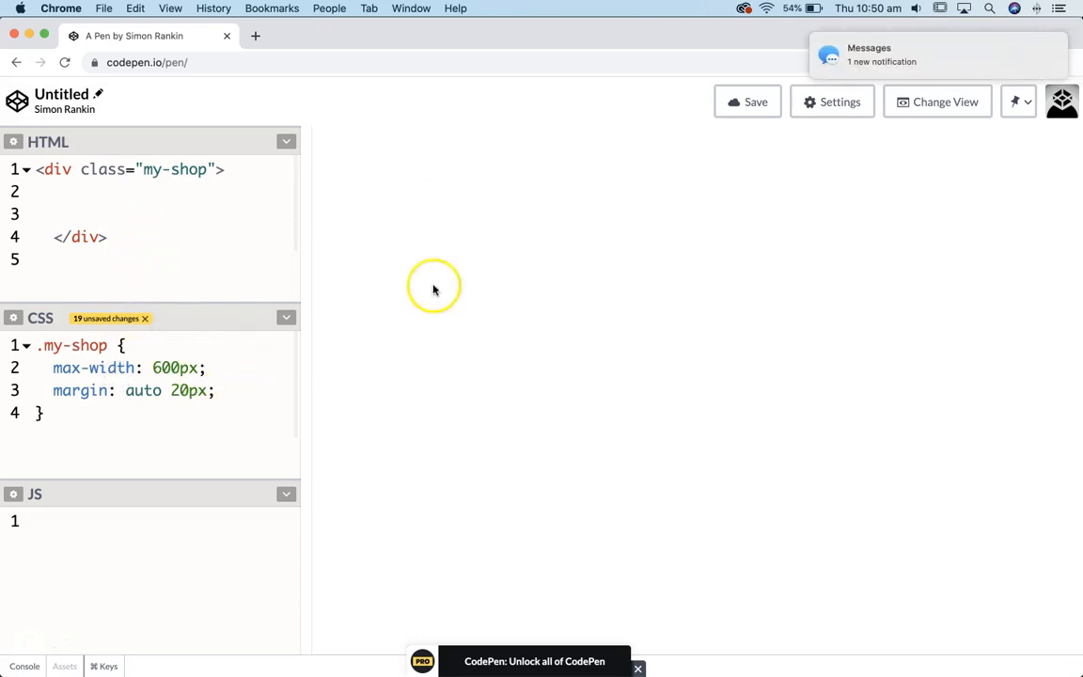
pyautogui.click(244, 402)
pyautogui.click(239, 392)
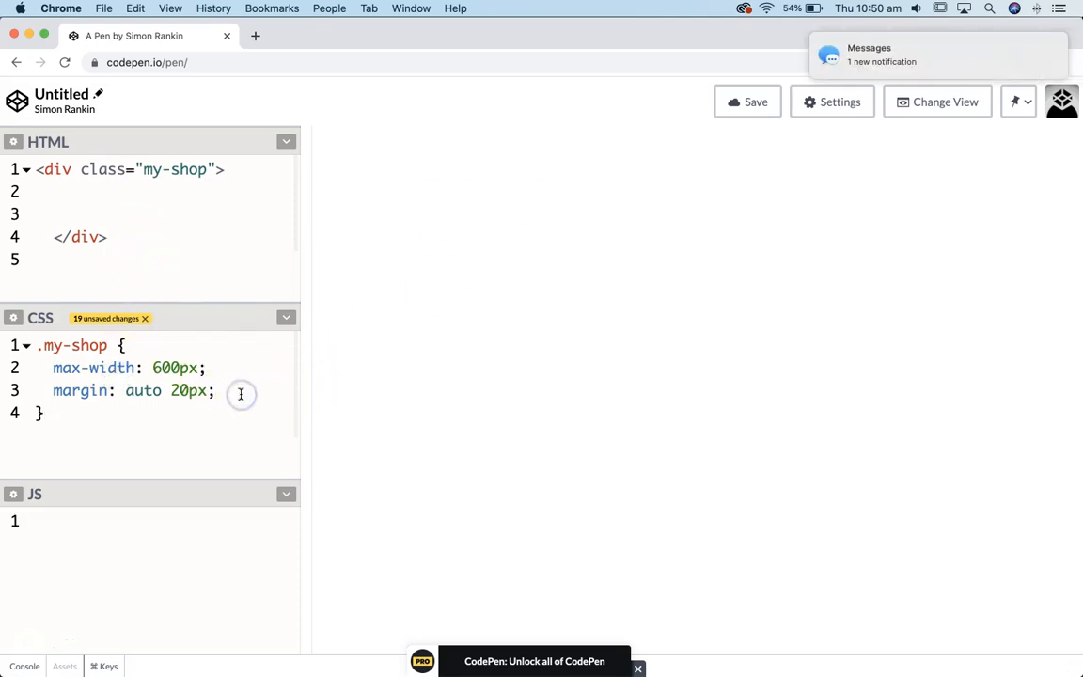
# Paste the copied Ecwid integration code inside the my-shop div in the HTML
pyautogui.click(222, 165)
pyautogui.click(133, 194)
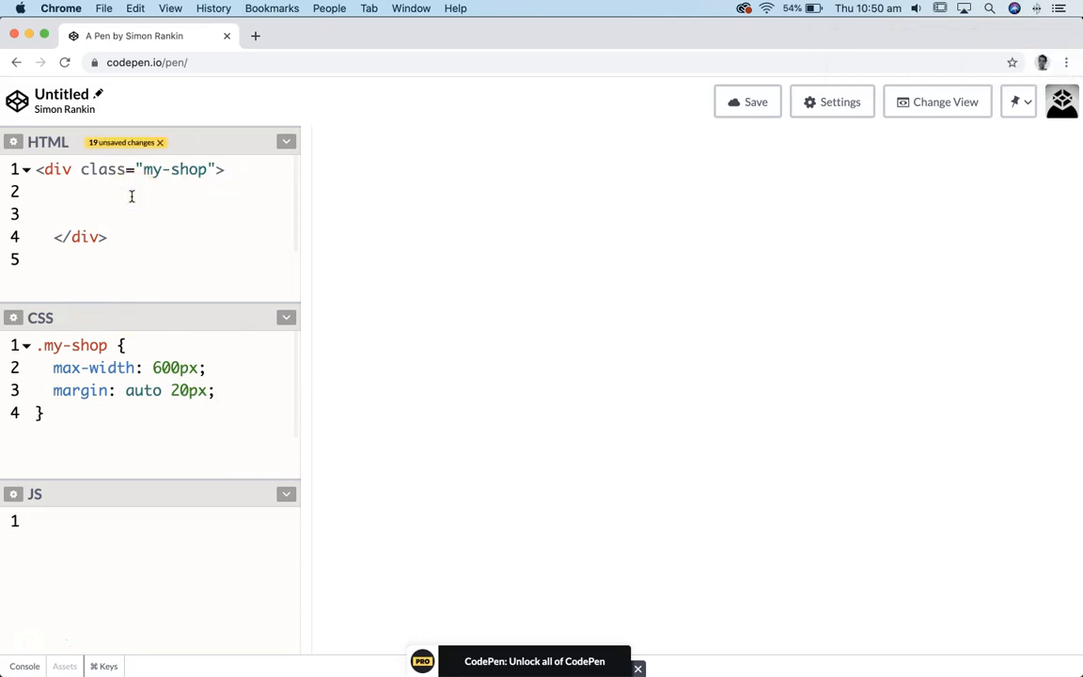
pyautogui.press('super+v')
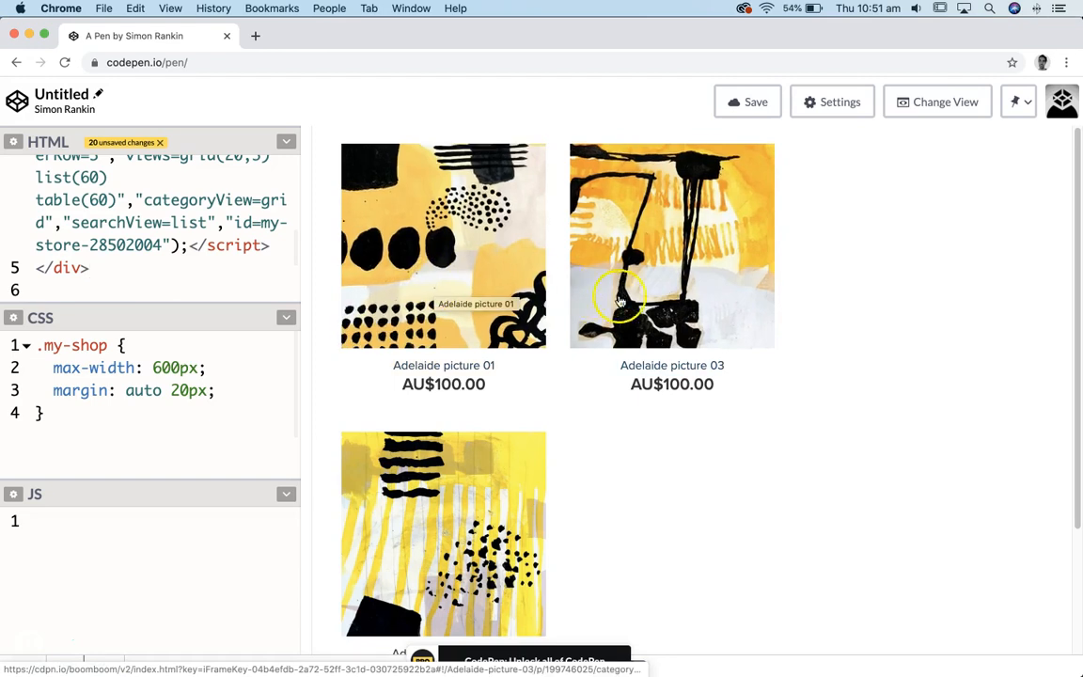
# Look through the embedded store's product listing in the Pen preview and open the Adelaide picture 01 product
pyautogui.scroll(-3, 451, 508)
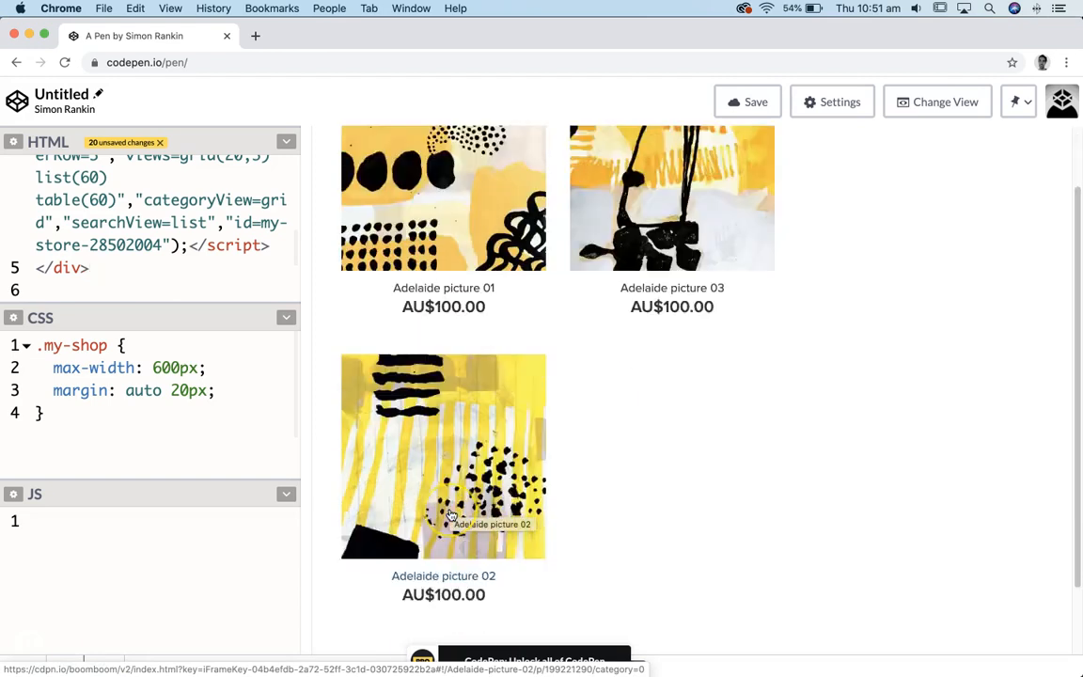
pyautogui.scroll(3, 451, 514)
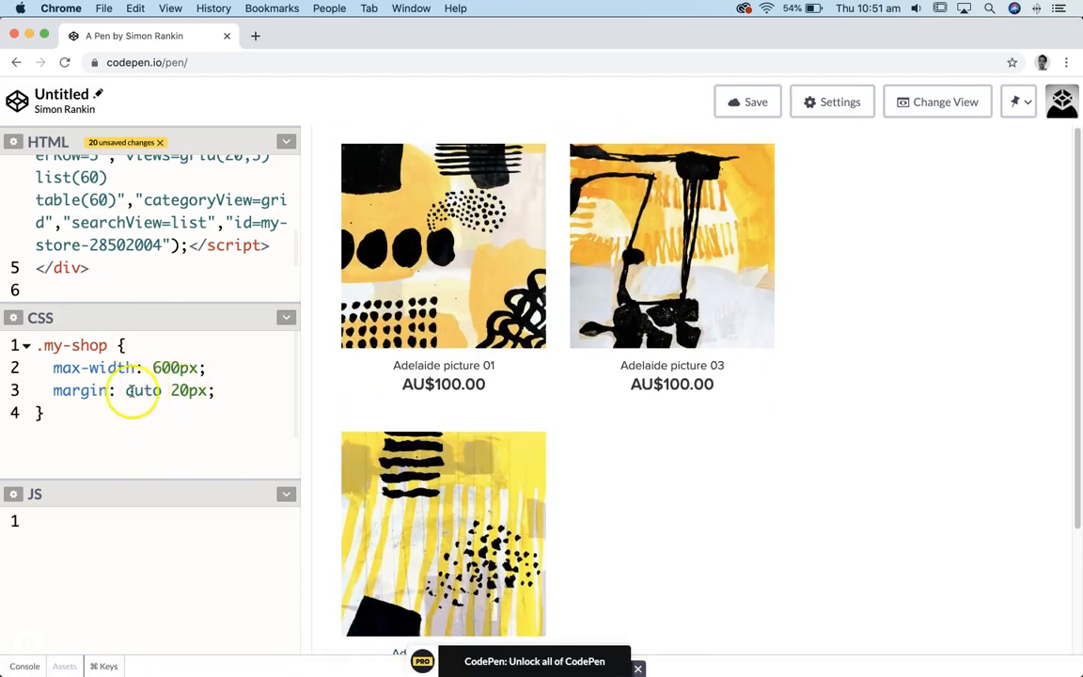
pyautogui.click(238, 389)
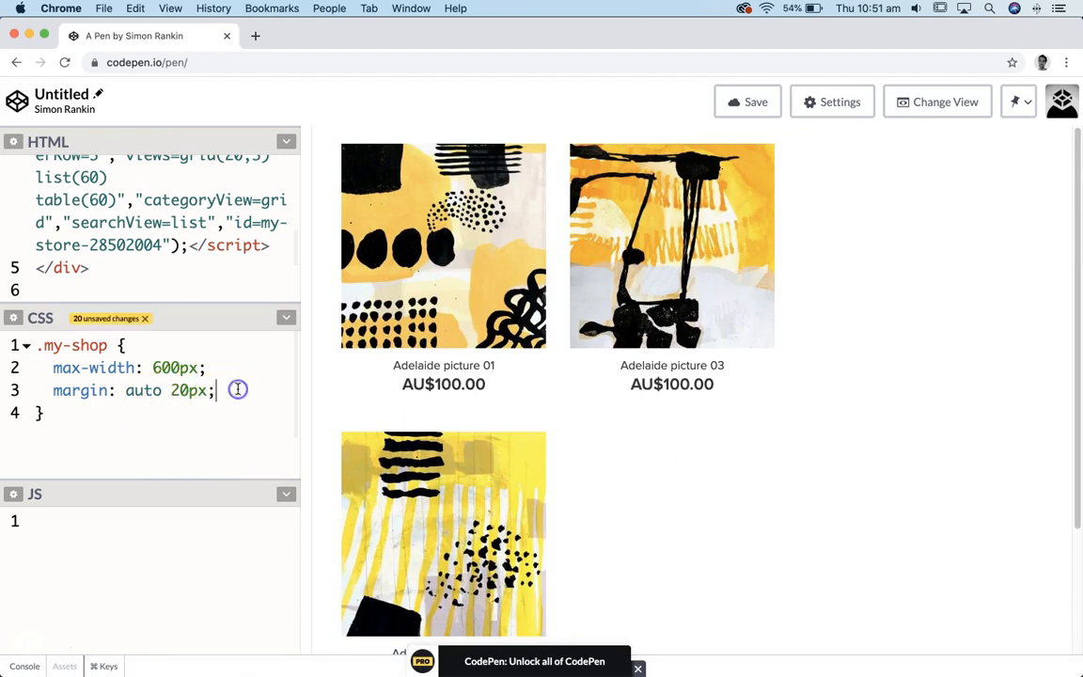
pyautogui.moveTo(257, 357); pyautogui.dragTo(308, 346)
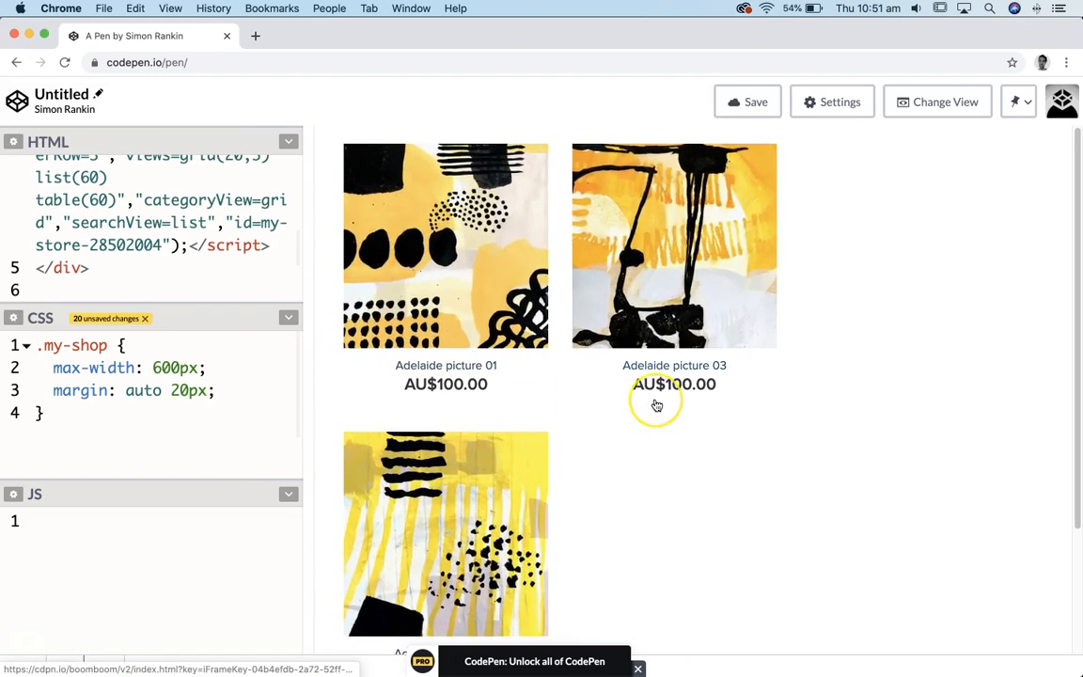
pyautogui.scroll(-3, 657, 405)
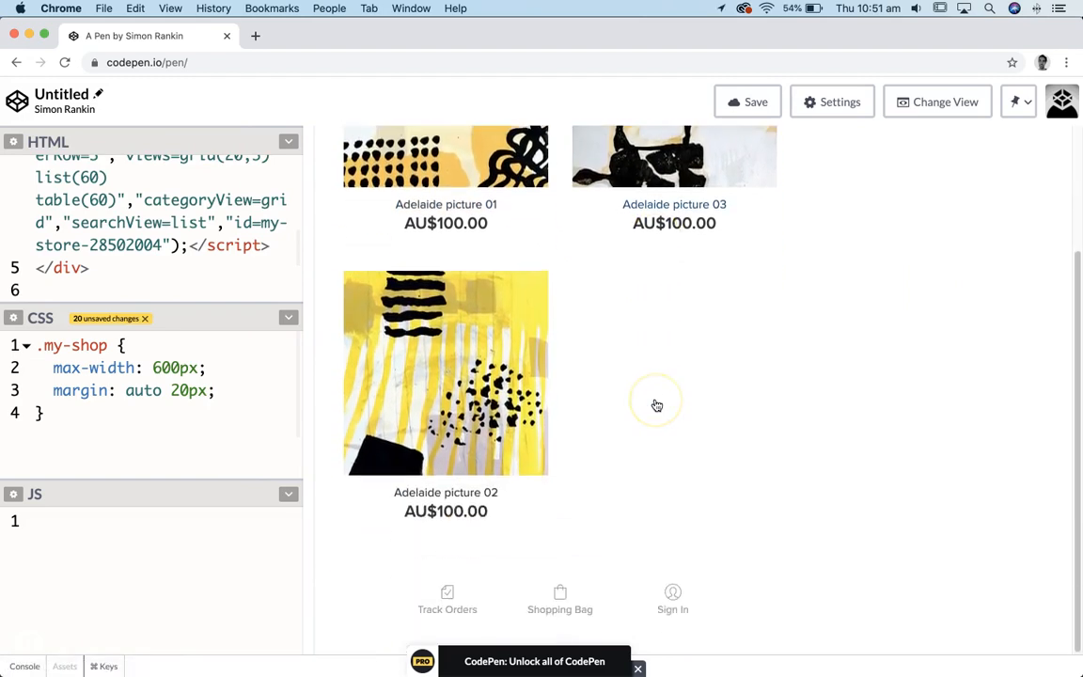
pyautogui.scroll(3, 656, 405)
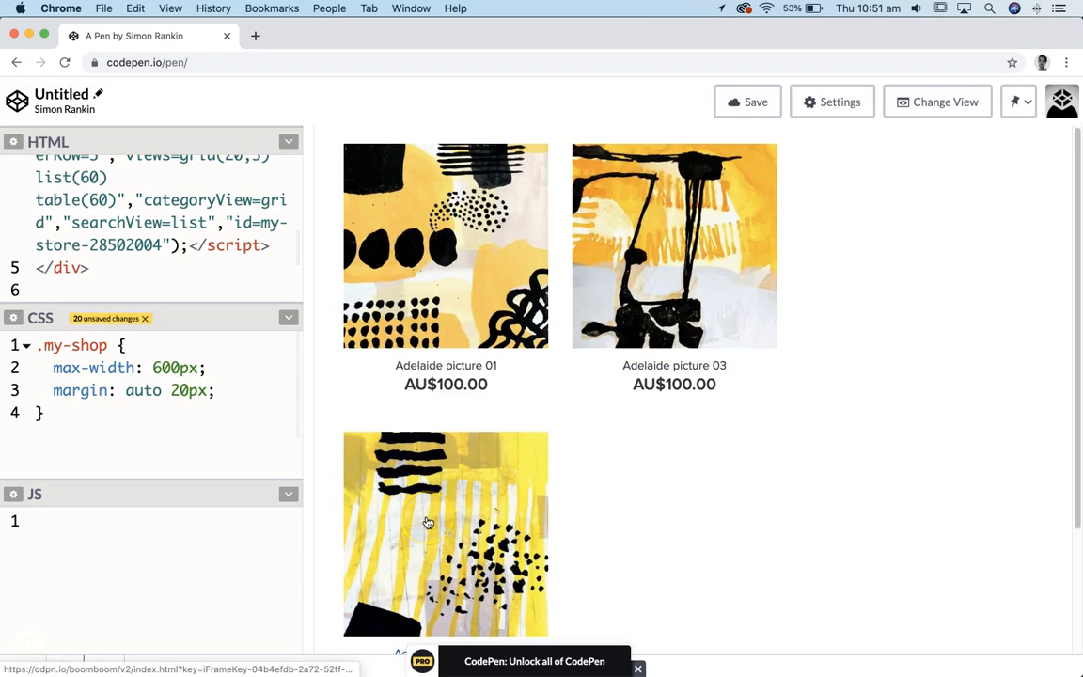
pyautogui.scroll(-3, 428, 523)
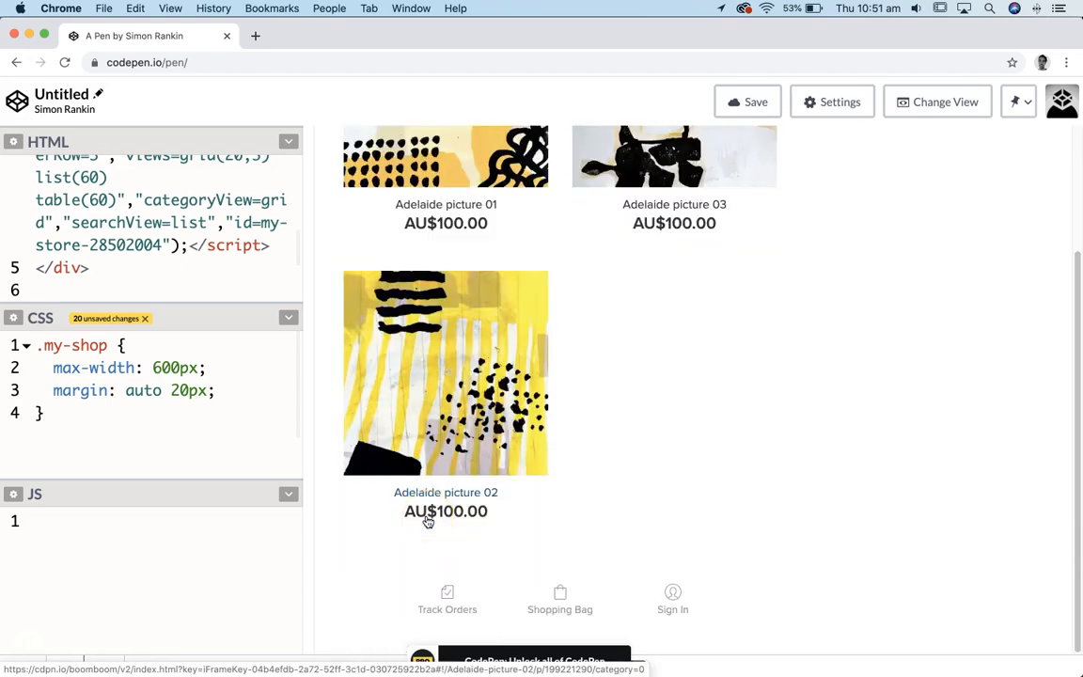
pyautogui.scroll(3, 427, 522)
pyautogui.click(437, 310)
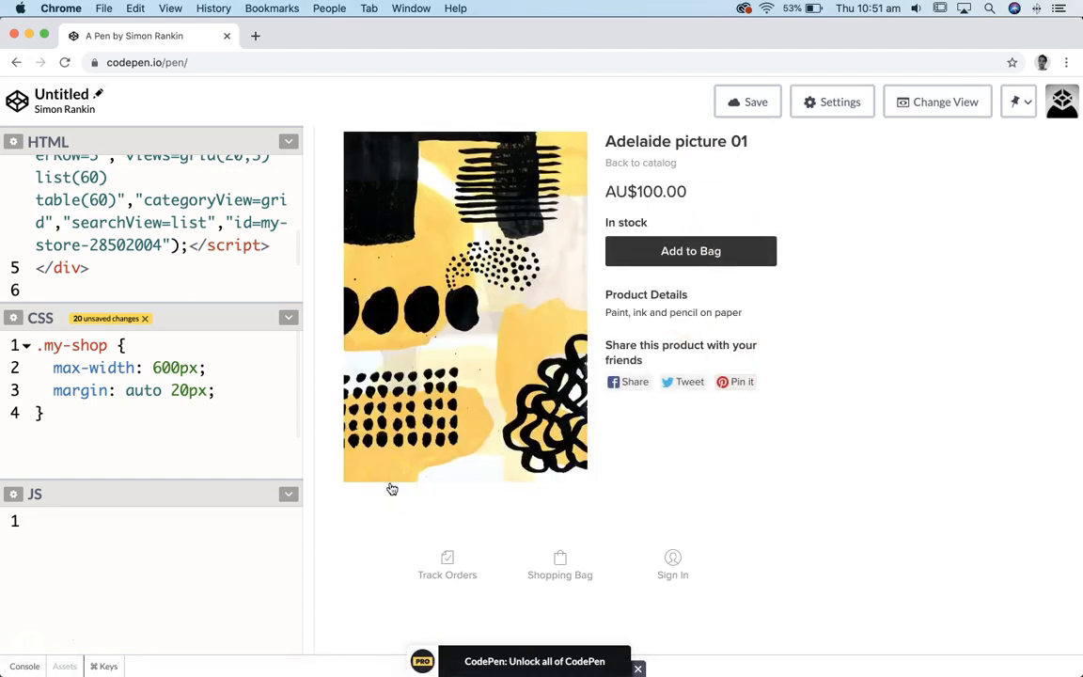
# Add Adelaide picture 01 to the bag in the embedded store preview and open the shopping bag
pyautogui.click(560, 303)
pyautogui.click(666, 247)
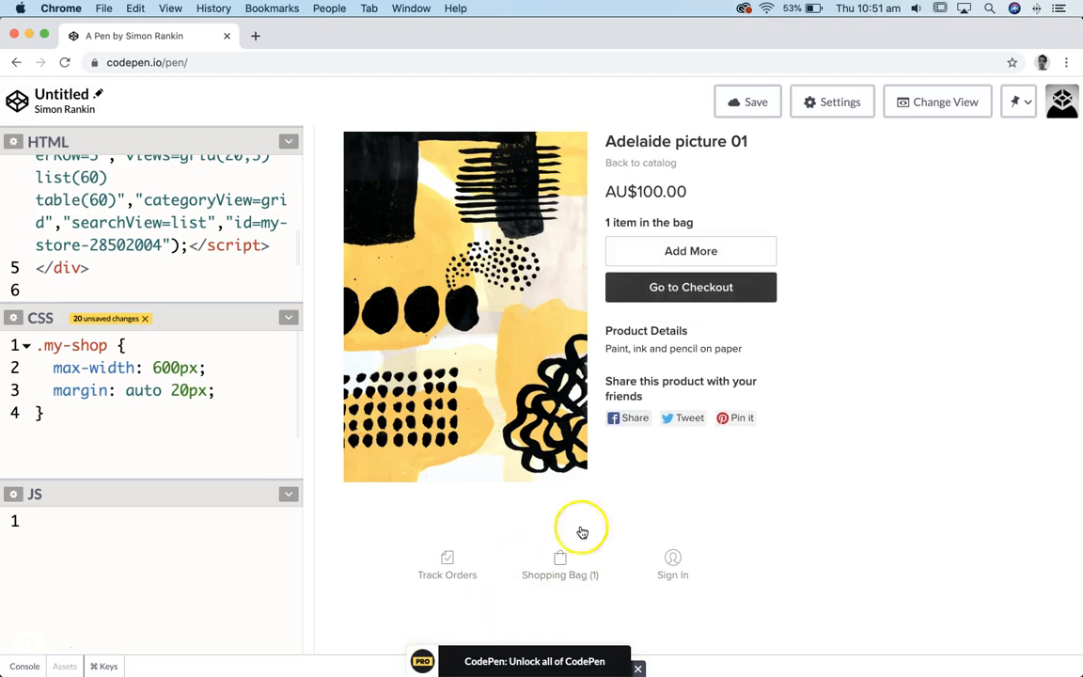
pyautogui.click(564, 569)
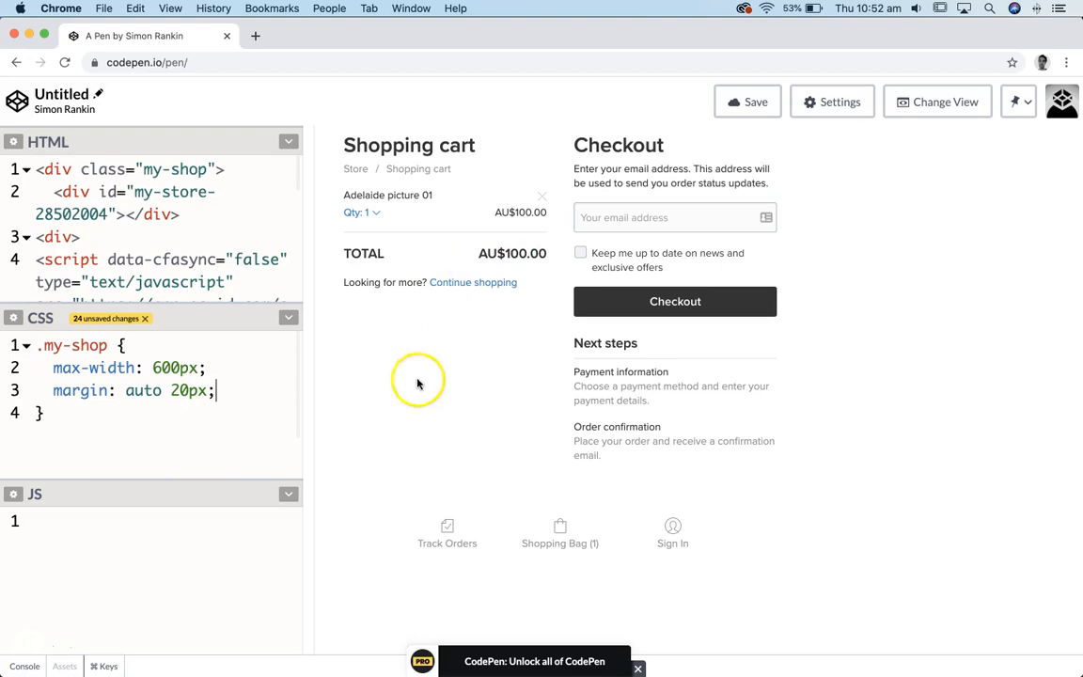
# Change the .my-shop margin in the CSS to 20px auto and widen the code editor column
pyautogui.moveTo(164, 391); pyautogui.dragTo(127, 393)
pyautogui.press('BackSpace')
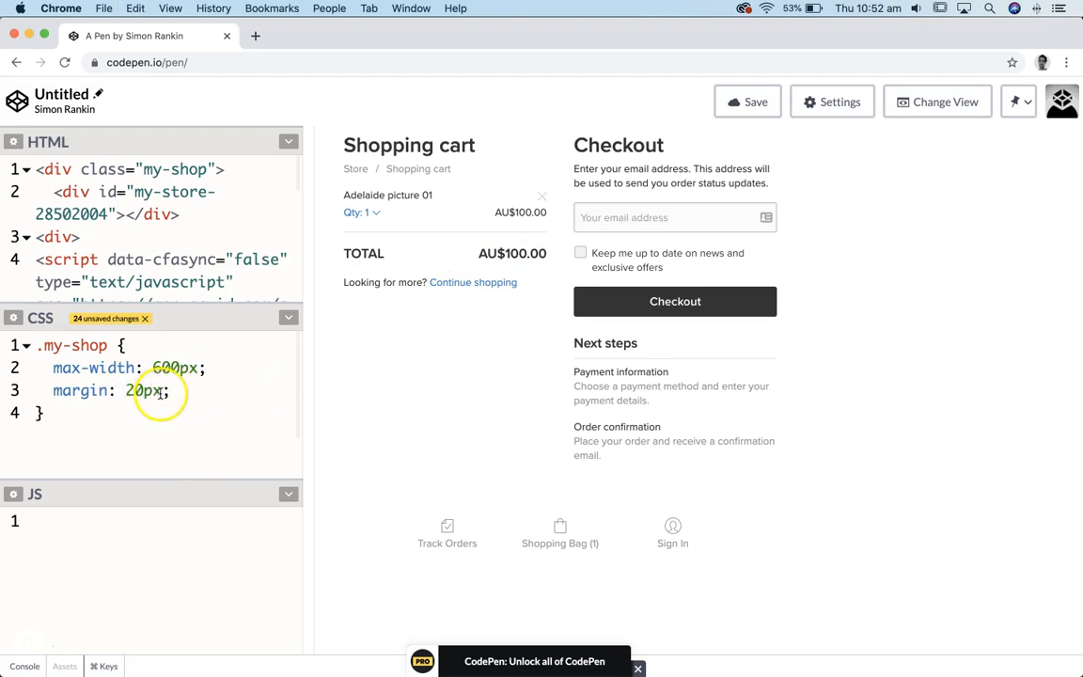
pyautogui.write('auto')
pyautogui.press('BackSpace')
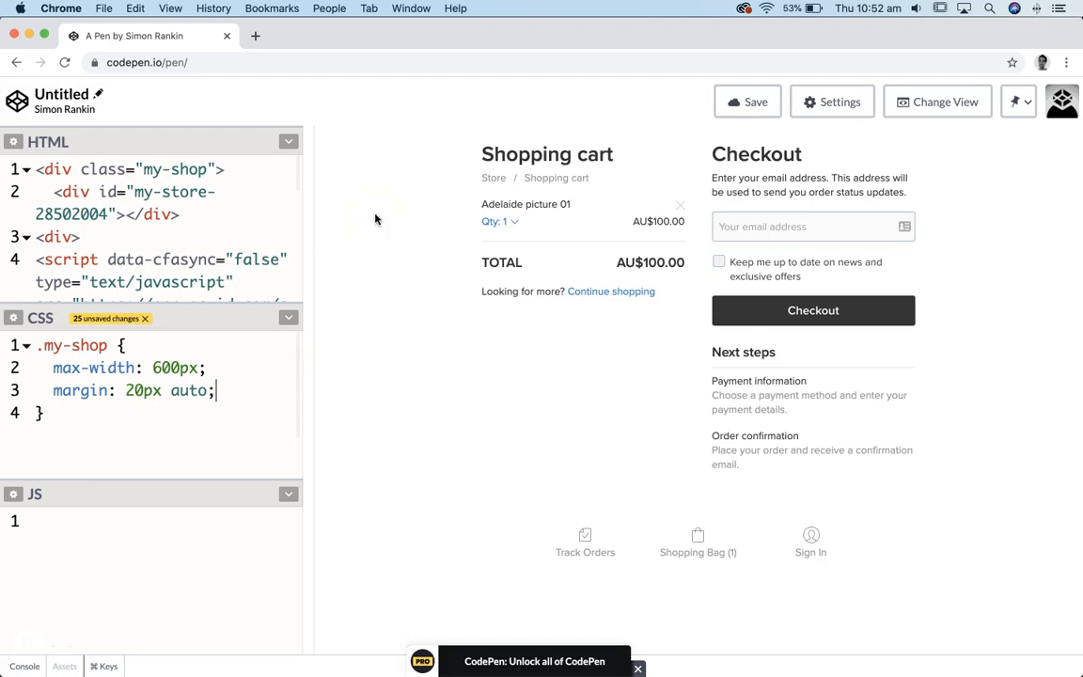
pyautogui.moveTo(312, 302); pyautogui.dragTo(377, 219)
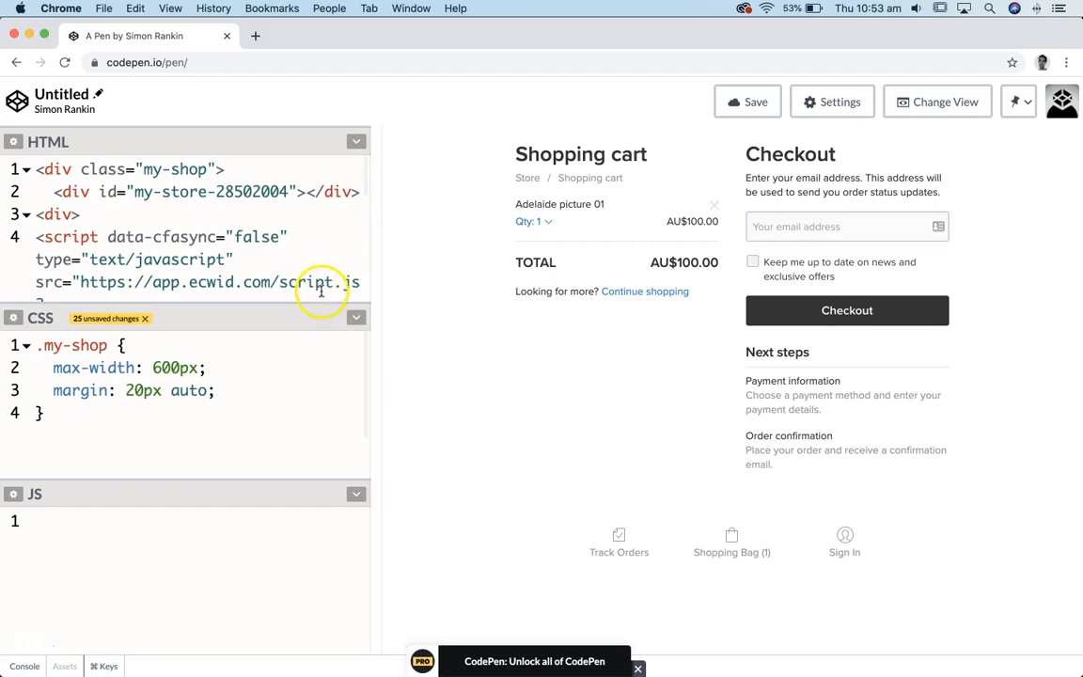
# Switch to the Ecwid Control Panel, generate the Product Search Box extension's integration code and copy it
pyautogui.click(31, 648)
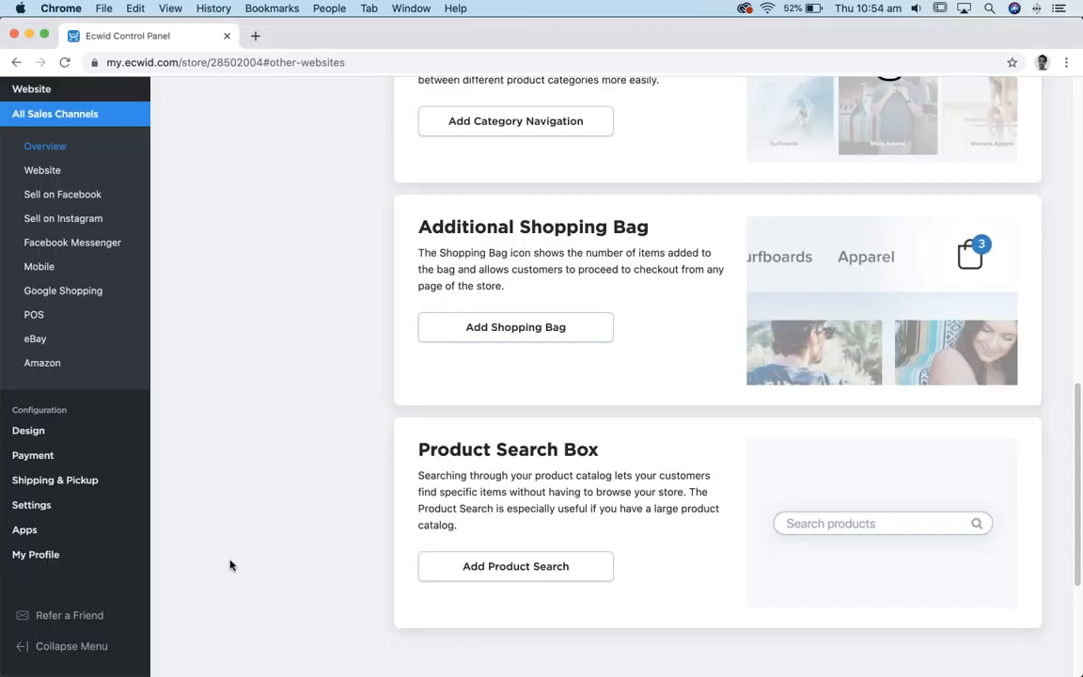
pyautogui.scroll(10, 362, 454)
pyautogui.click(535, 388)
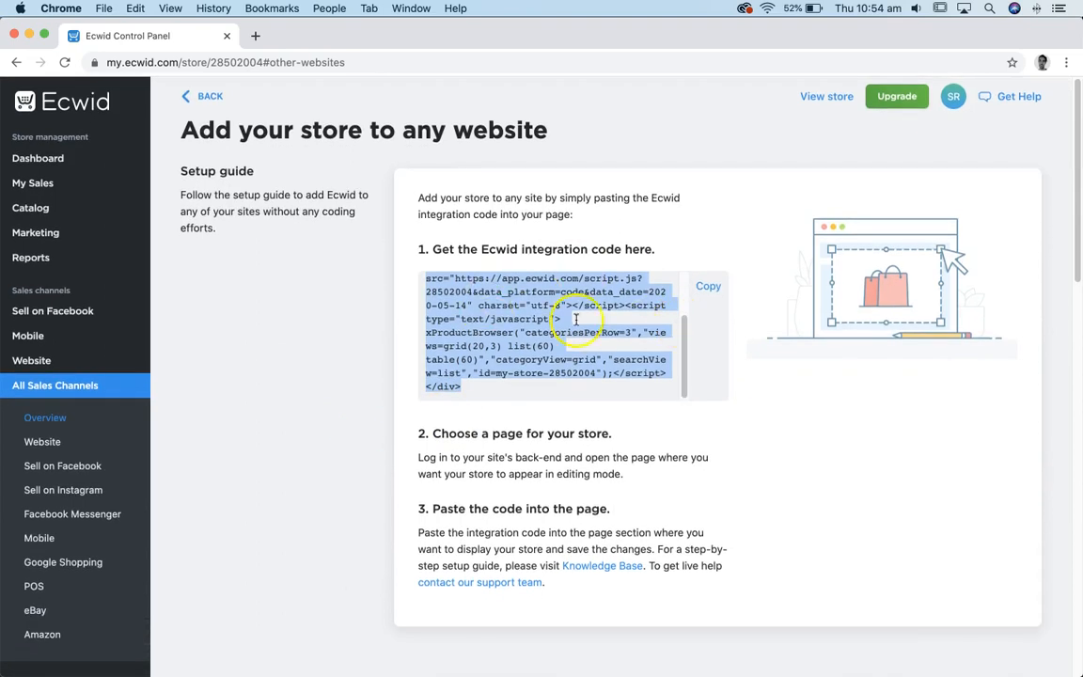
pyautogui.scroll(-15, 600, 393)
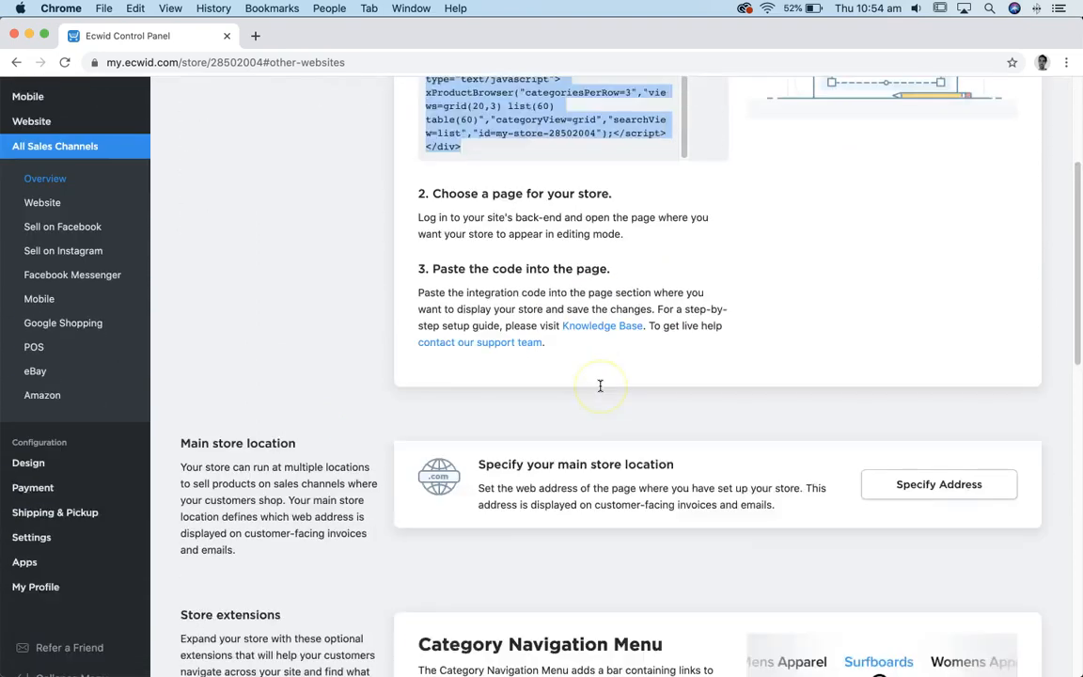
pyautogui.scroll(-5, 600, 385)
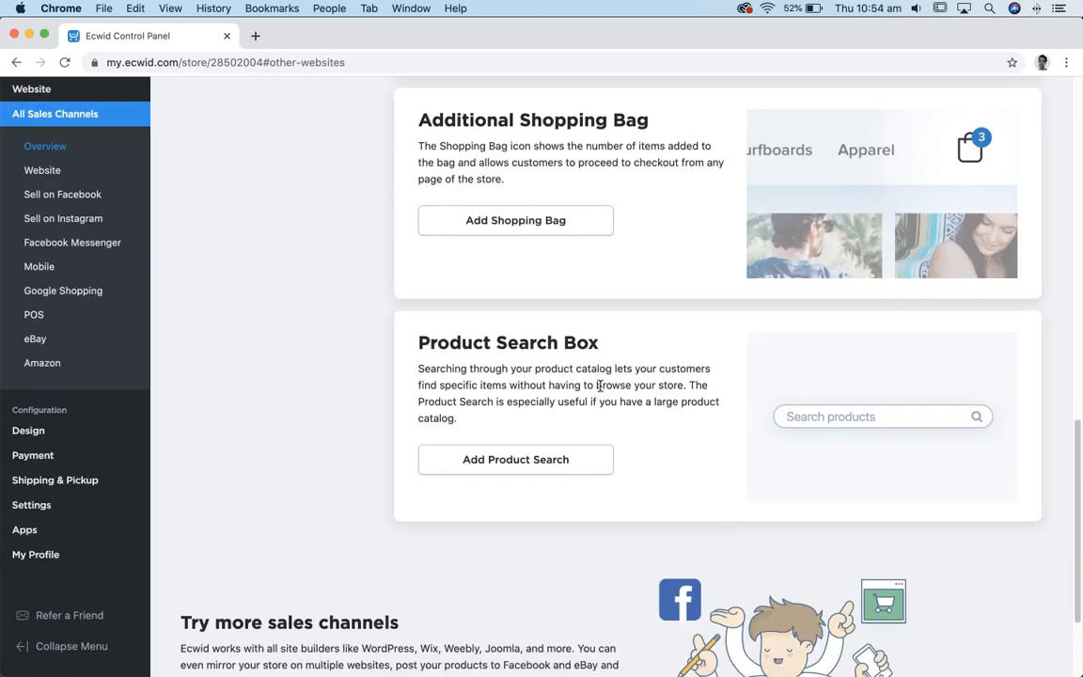
pyautogui.click(460, 337)
pyautogui.click(504, 458)
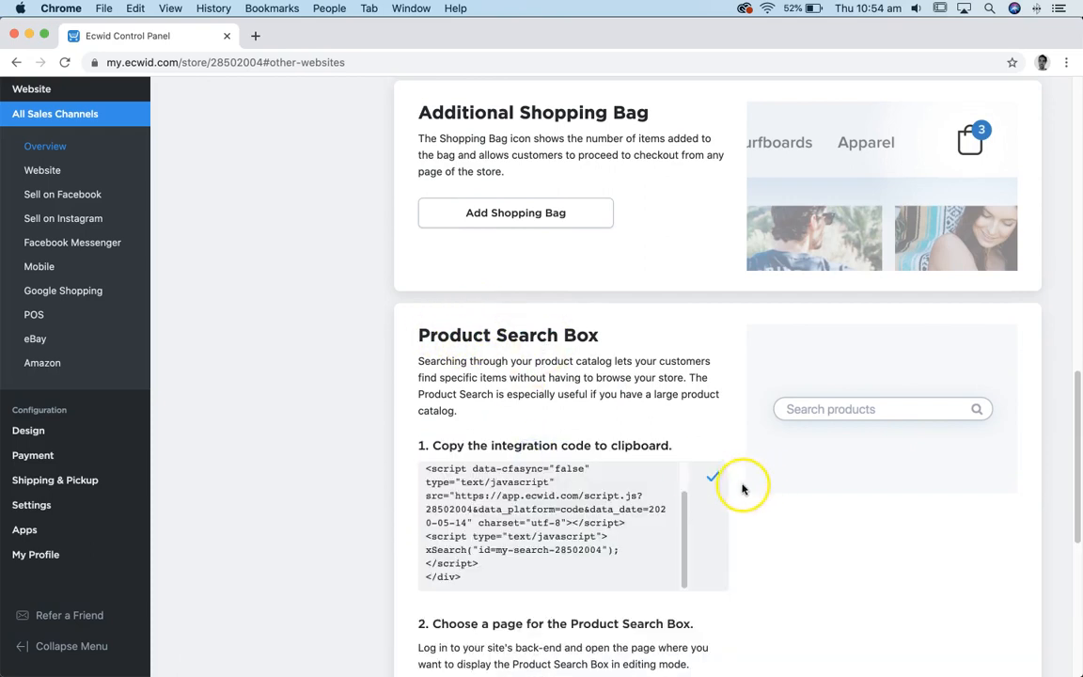
pyautogui.scroll(-1, 771, 475)
pyautogui.scroll(-1, 613, 472)
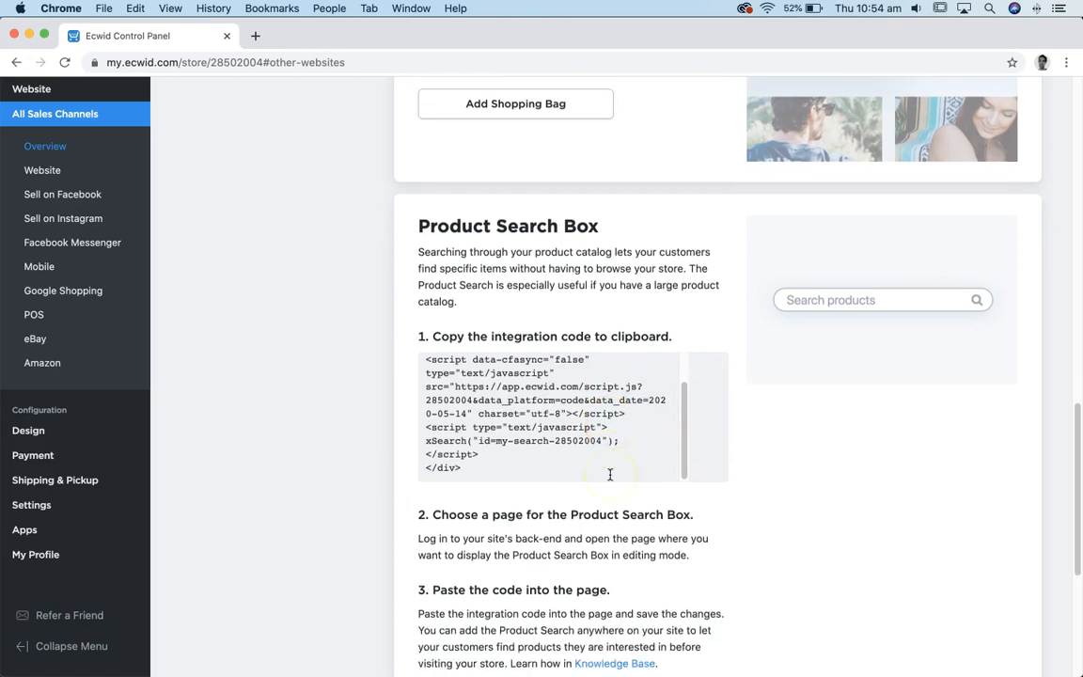
pyautogui.click(713, 370)
# Switch back to CodePen and paste the search box code on a new line directly after the opening my-shop div tag
pyautogui.press('super+Tab')
pyautogui.press('super+Tab')
pyautogui.press('super+grave')
pyautogui.press('super+grave')
pyautogui.press('super+grave')
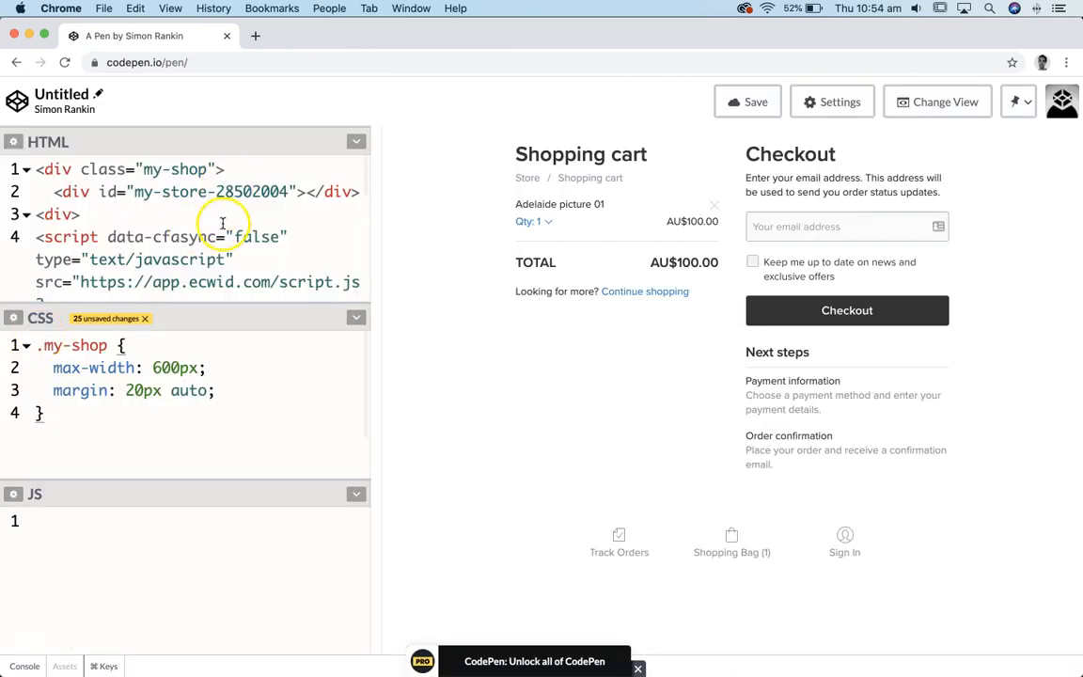
pyautogui.click(241, 174)
pyautogui.press('Return')
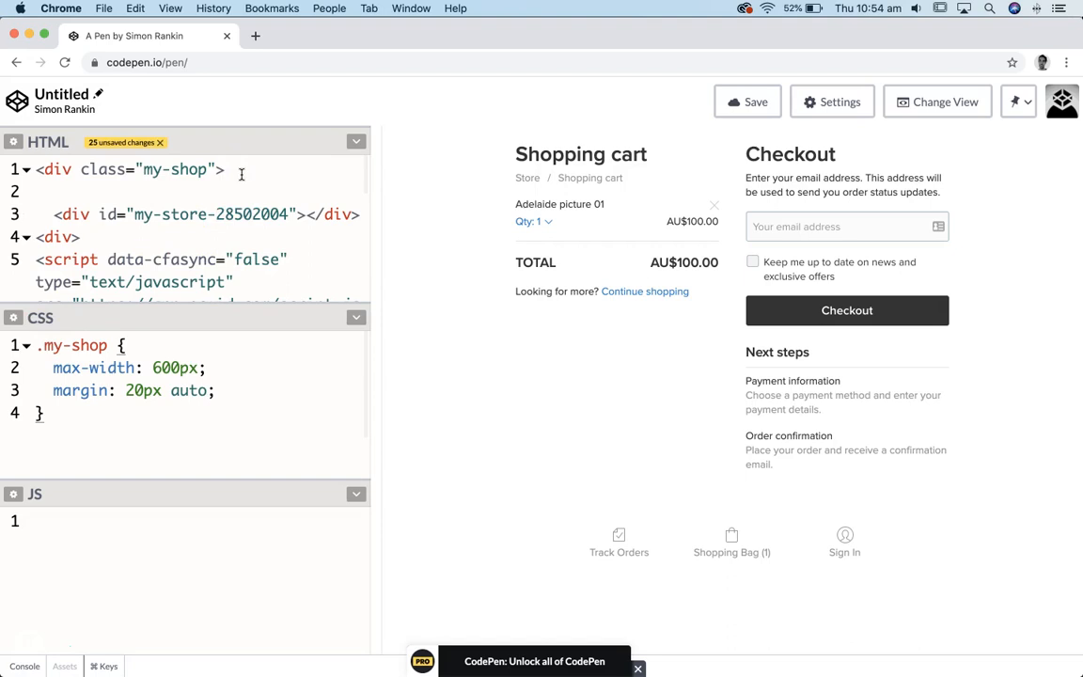
pyautogui.press('super+v')
pyautogui.click(234, 235)
pyautogui.scroll(2, 235, 230)
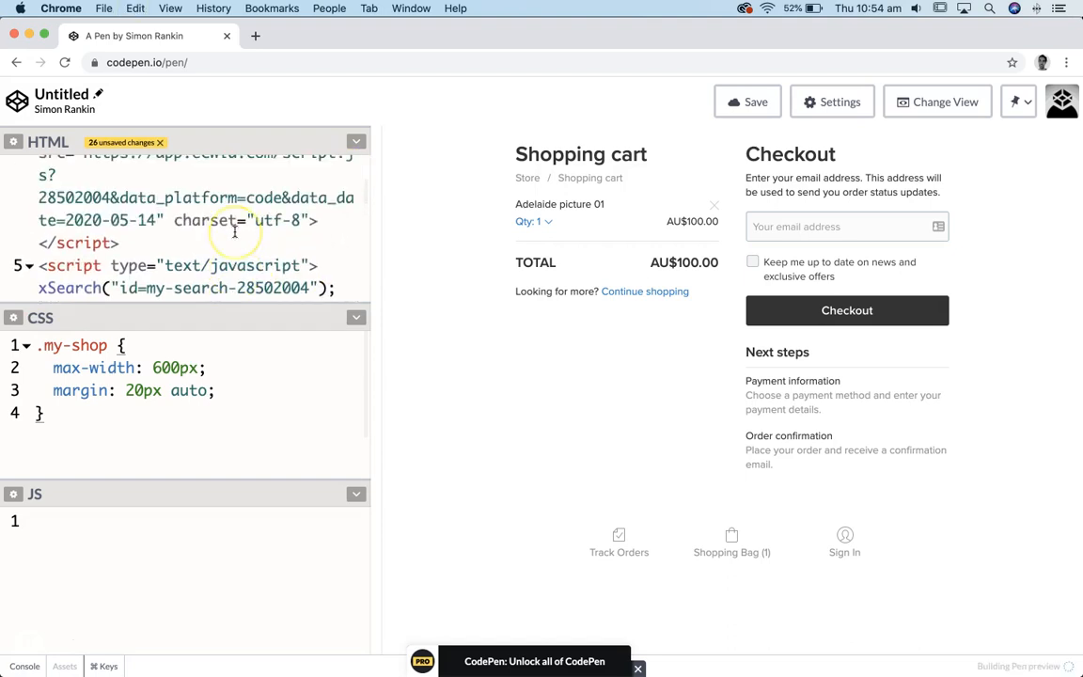
pyautogui.scroll(2, 279, 255)
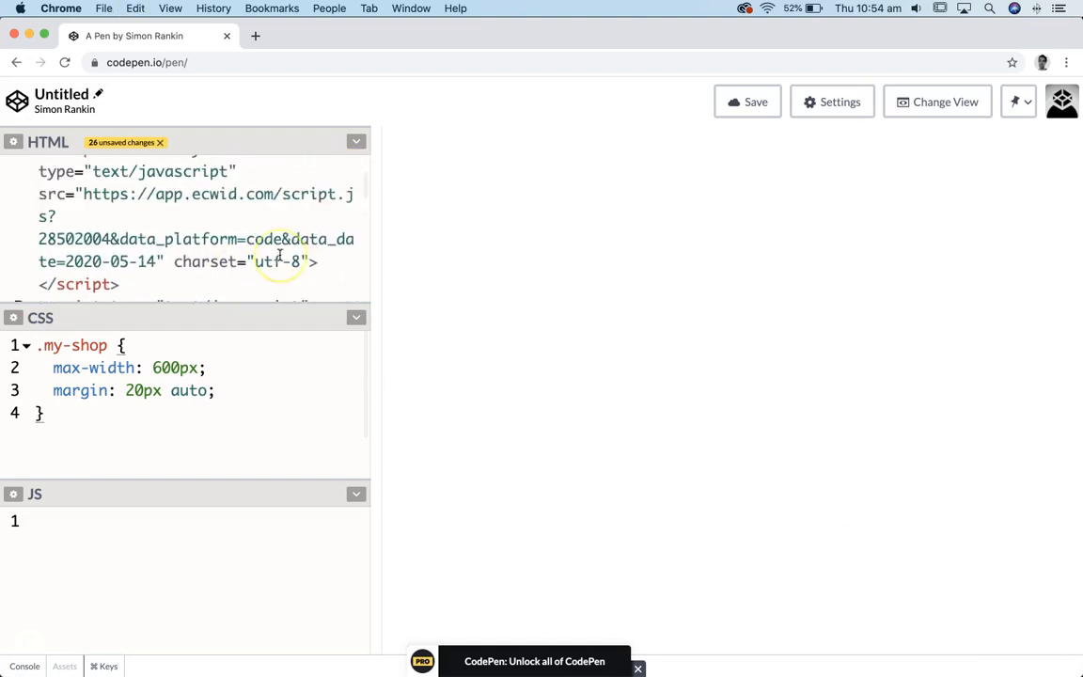
pyautogui.scroll(1, 279, 256)
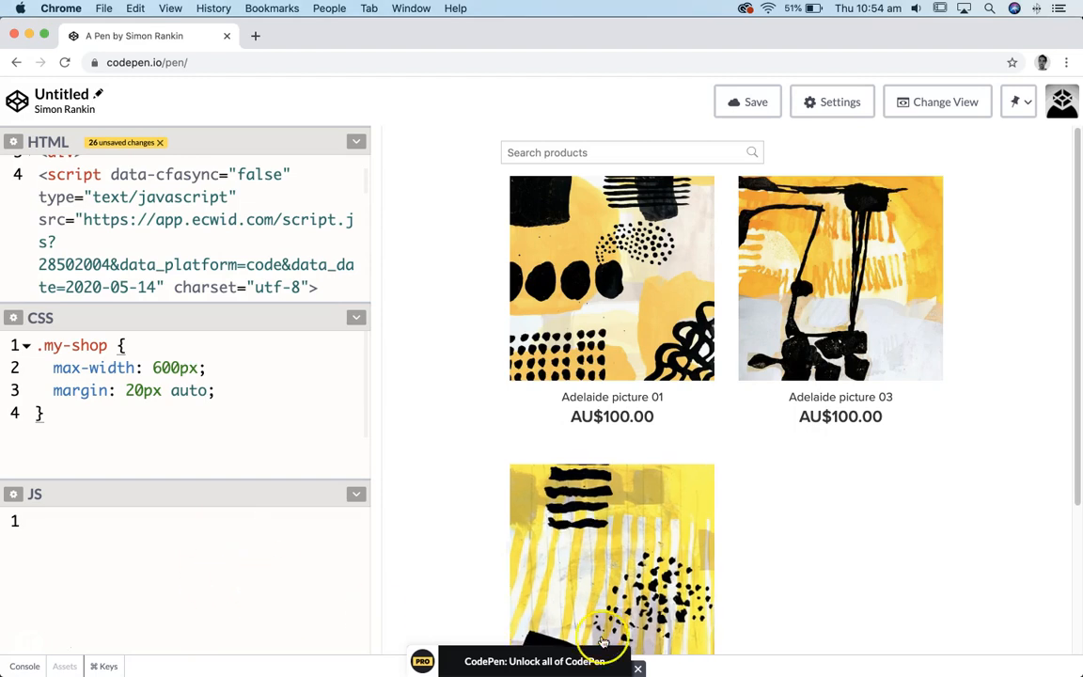
# Dismiss the CodePen promotional banner covering the store preview
pyautogui.click(639, 669)
pyautogui.click(143, 608)
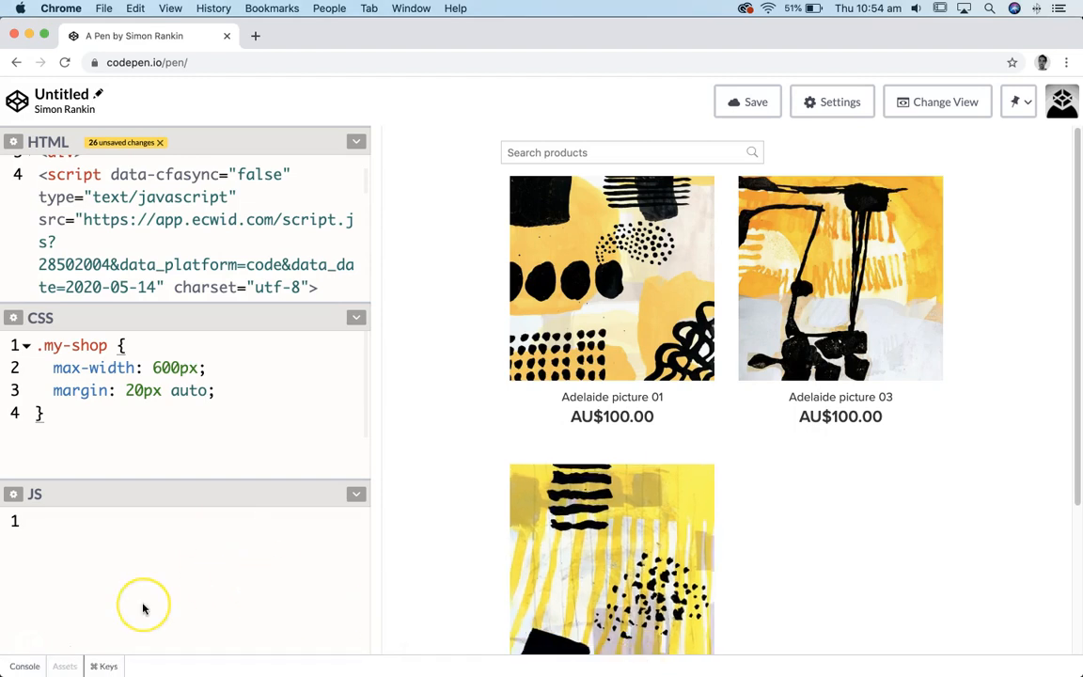